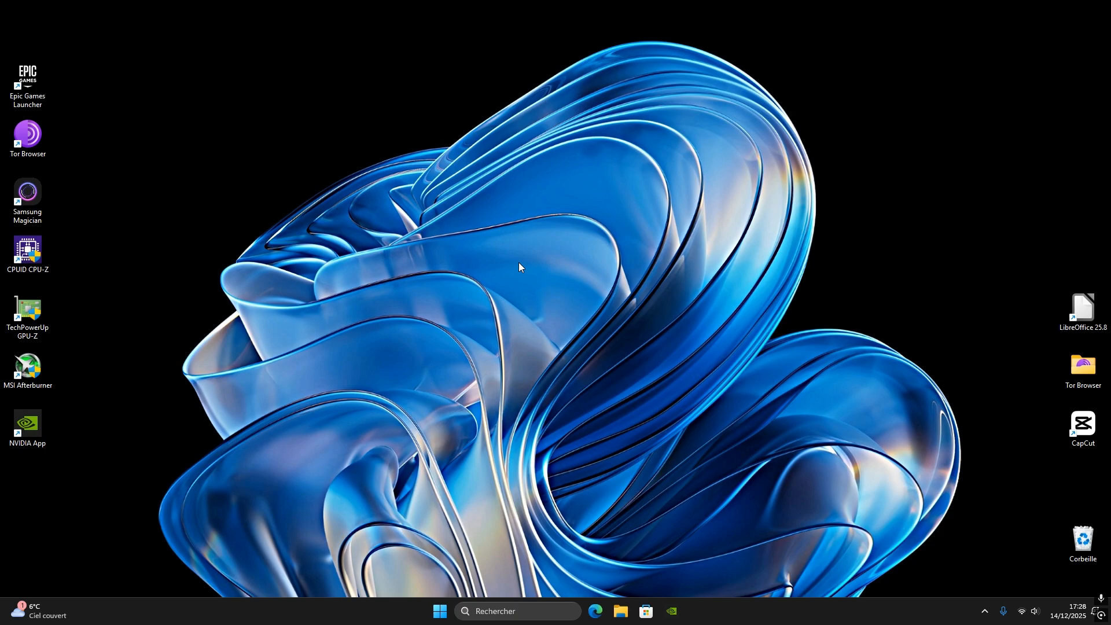
# Open the Windows display settings and review the available screen resolutions, keeping 1920 × 1080 (recommandé)
pyautogui.click(440, 613)
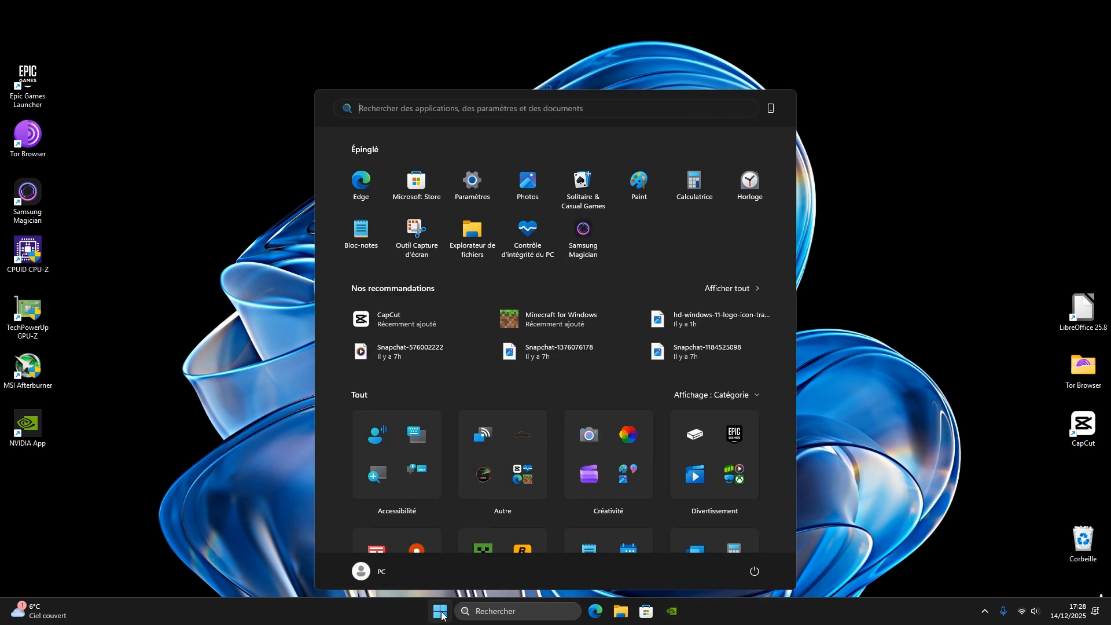
pyautogui.click(471, 183)
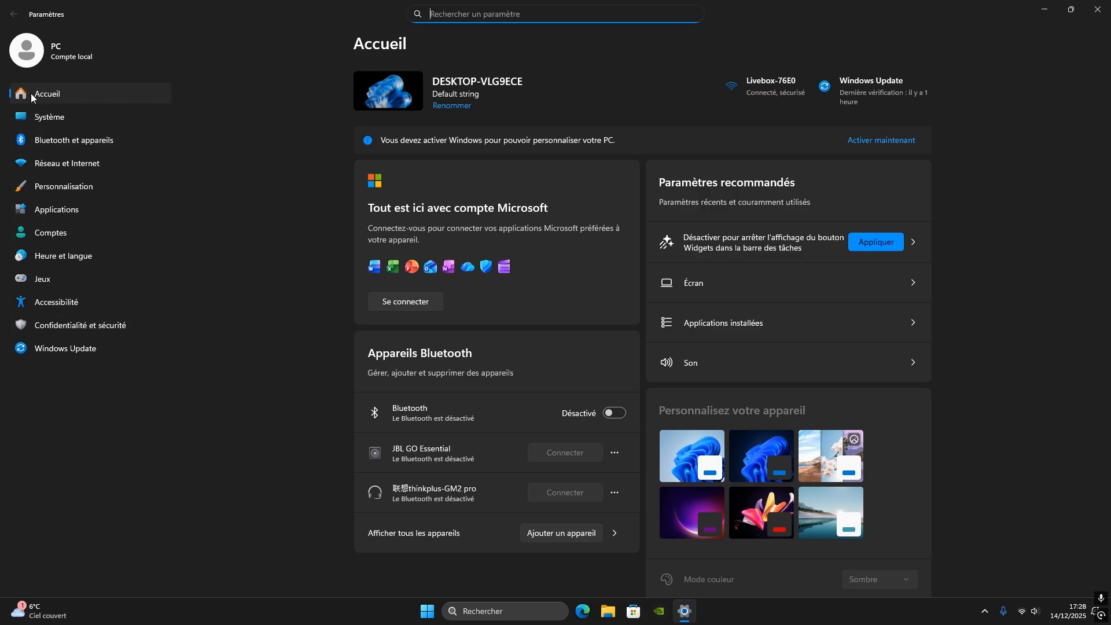
pyautogui.scroll(-3, 758, 260)
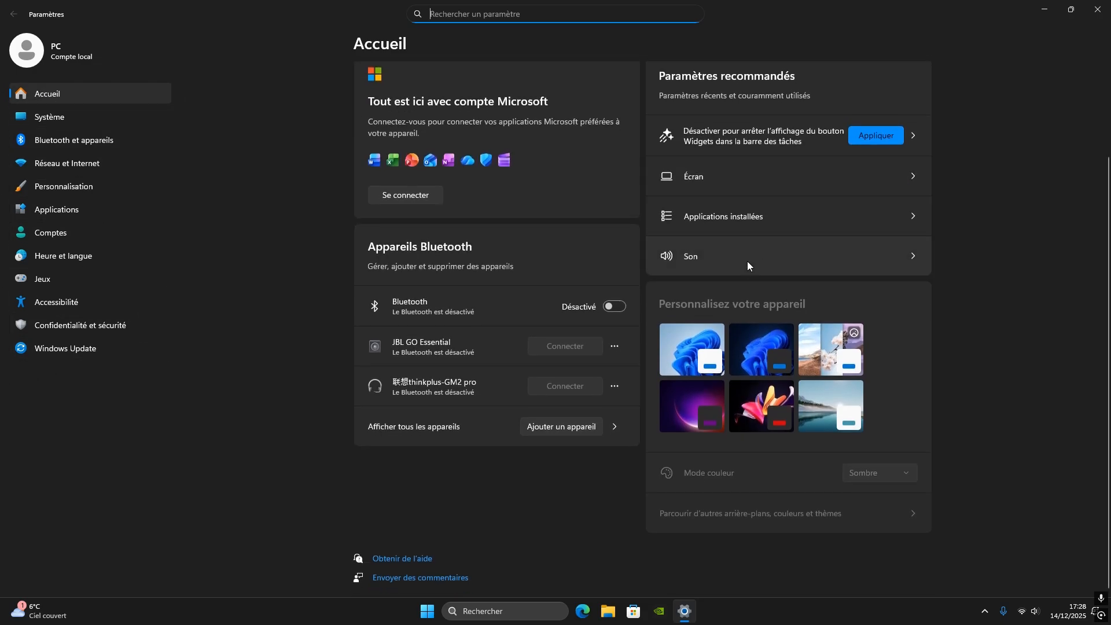
pyautogui.scroll(3, 723, 248)
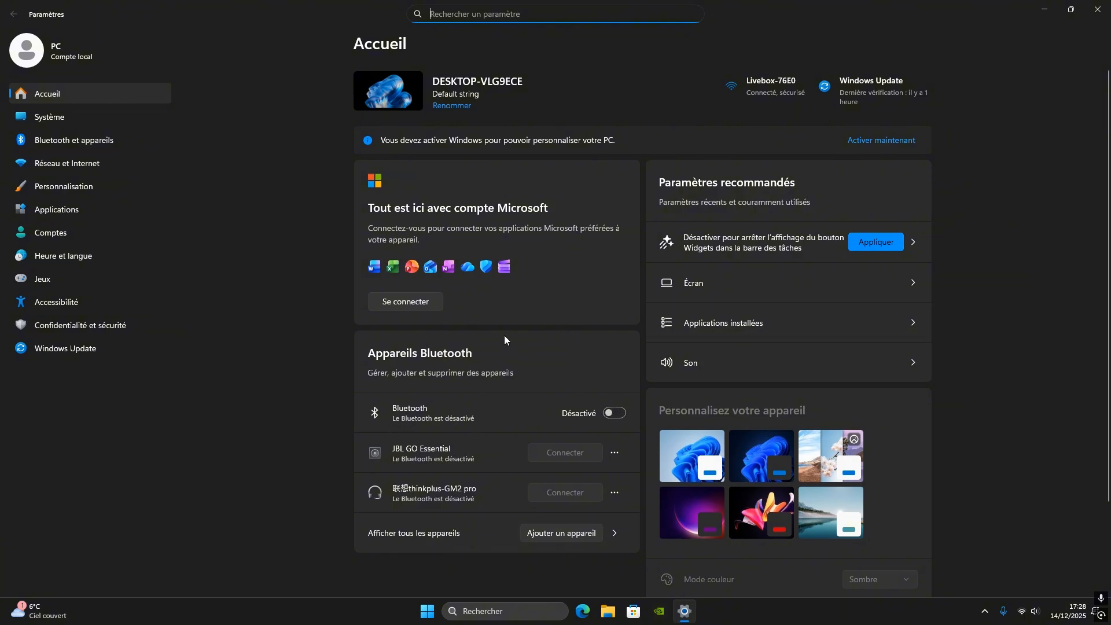
pyautogui.click(49, 117)
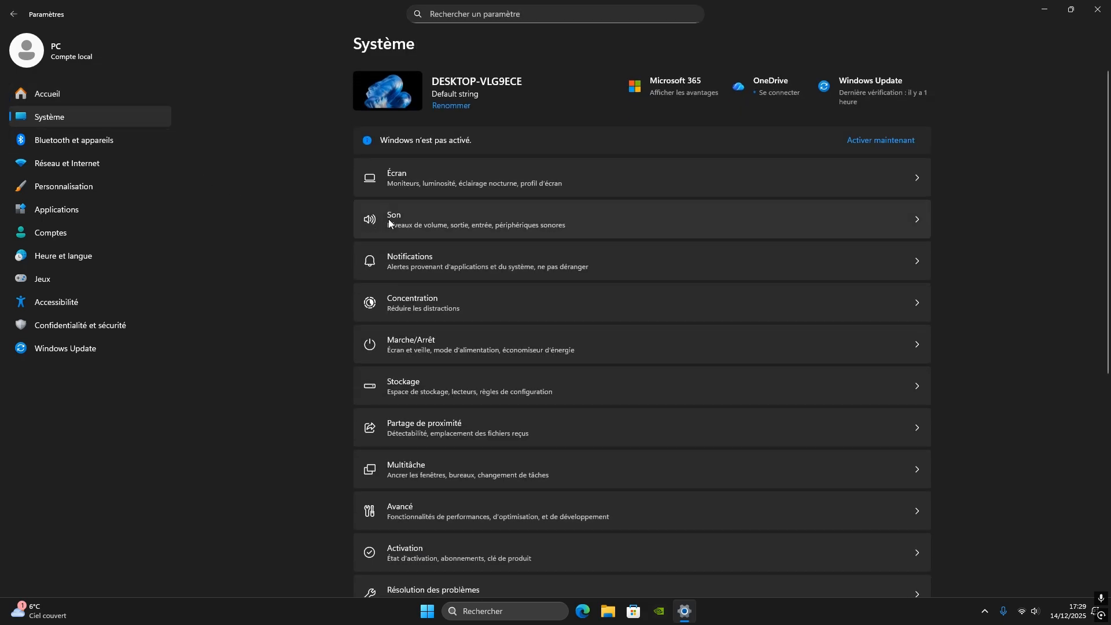
pyautogui.click(394, 179)
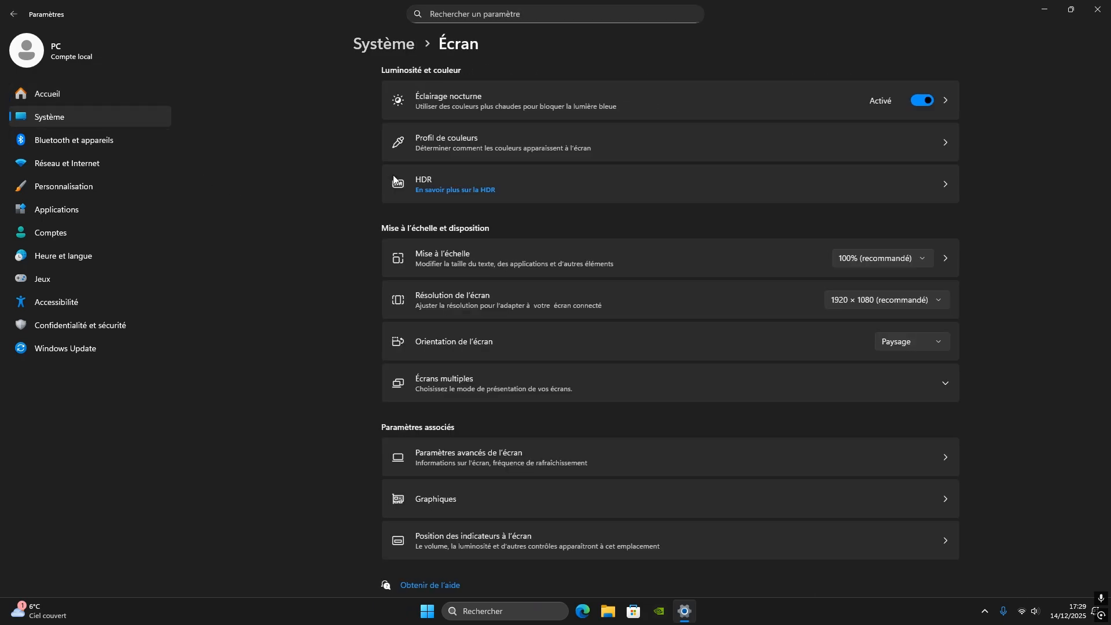
pyautogui.click(862, 298)
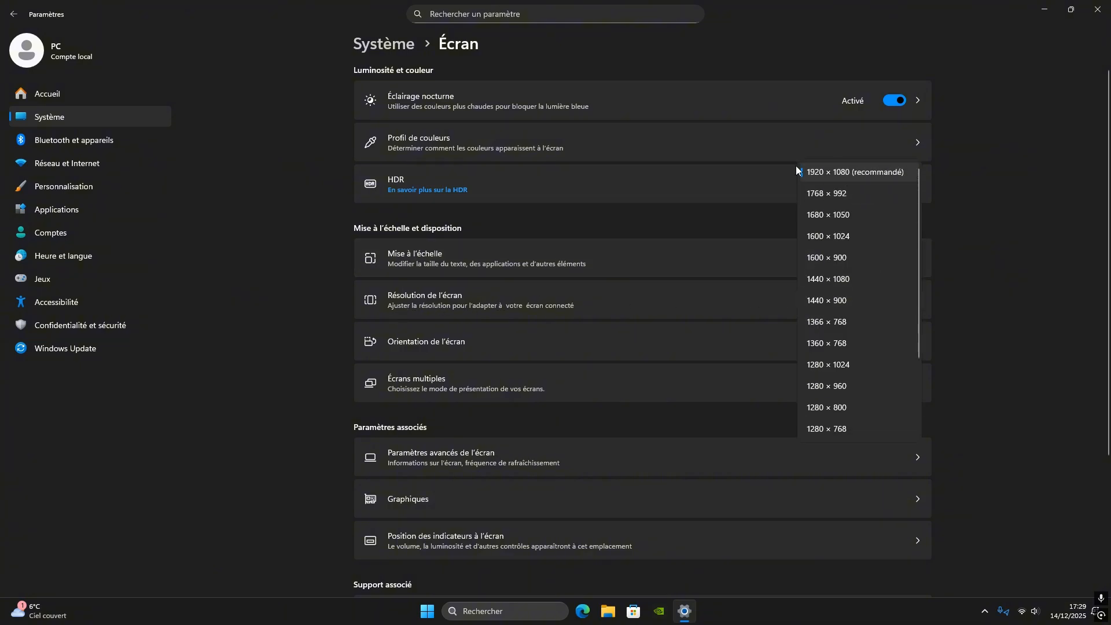
pyautogui.click(866, 165)
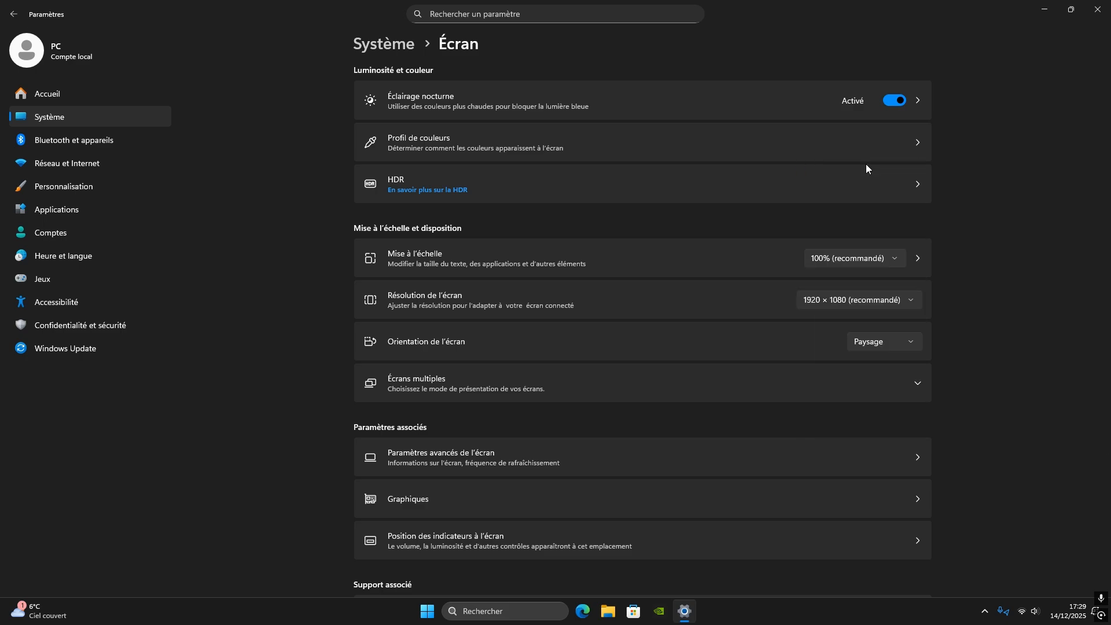
# Check the available refresh rates in the advanced display settings and return to the main system settings
pyautogui.click(418, 452)
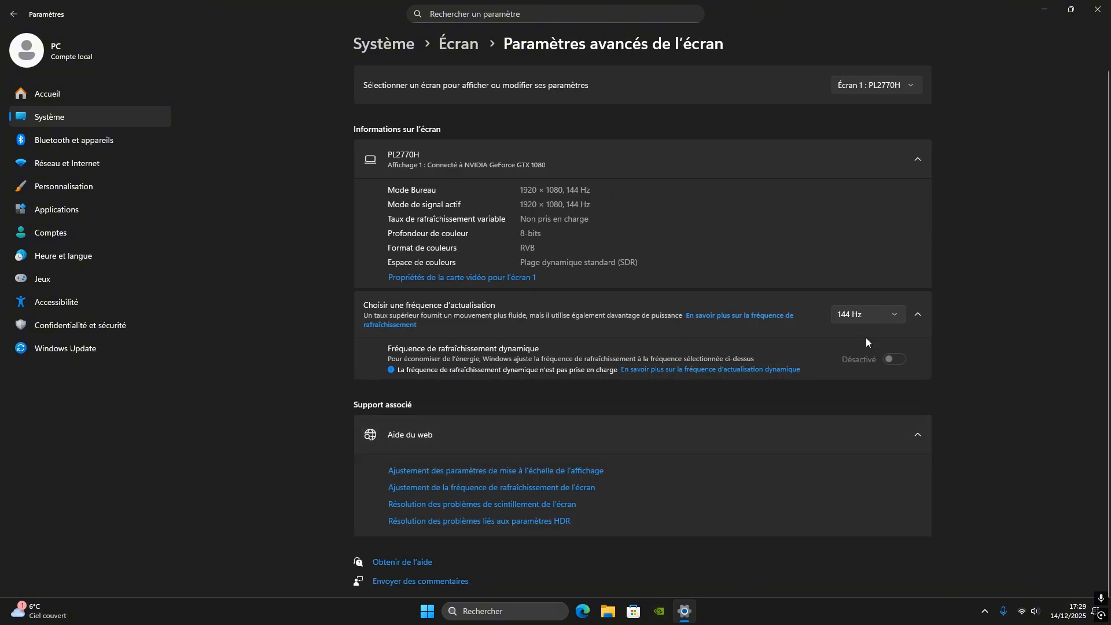
pyautogui.click(858, 317)
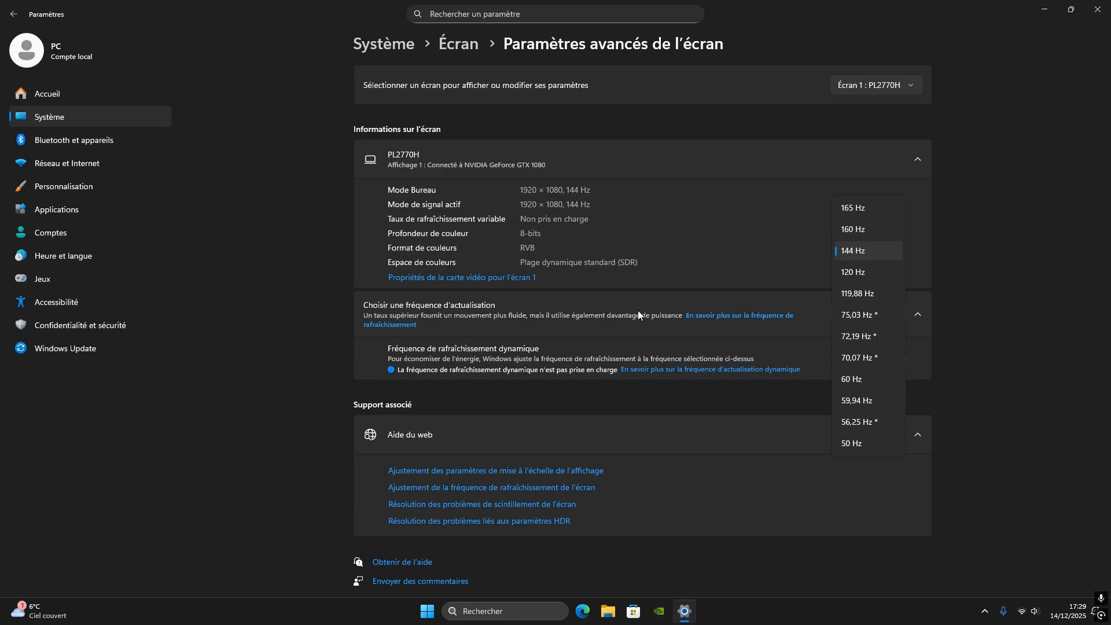
pyautogui.click(295, 326)
pyautogui.hotkey('alt', 'Left')
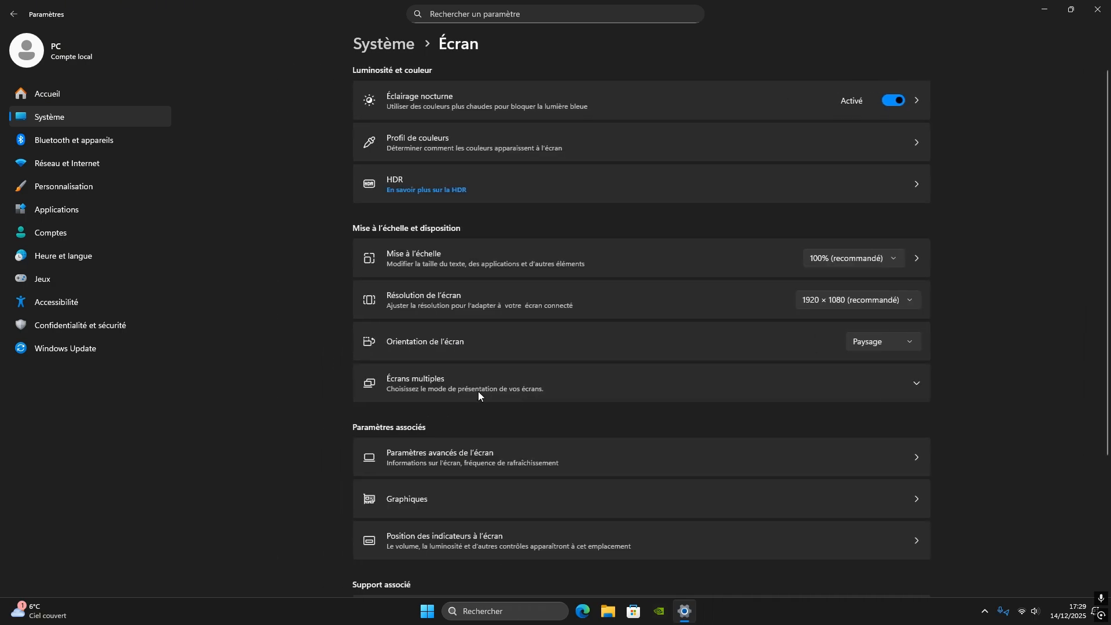
pyautogui.hotkey('alt', 'Left')
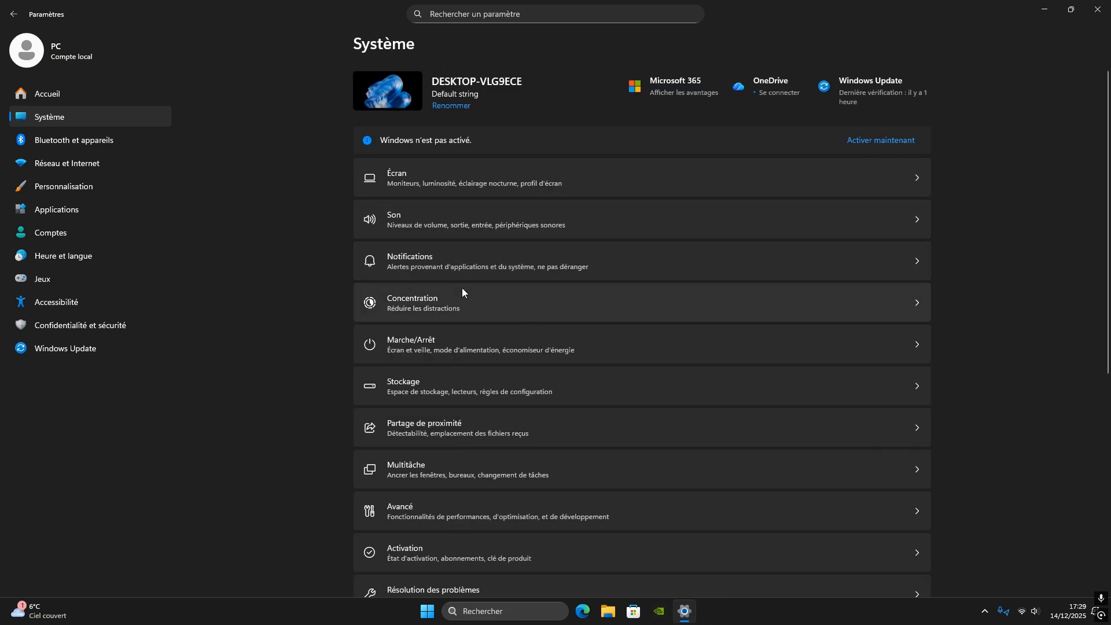
# Open the temporary files in the storage settings and look through the categories offered for deletion
pyautogui.click(442, 386)
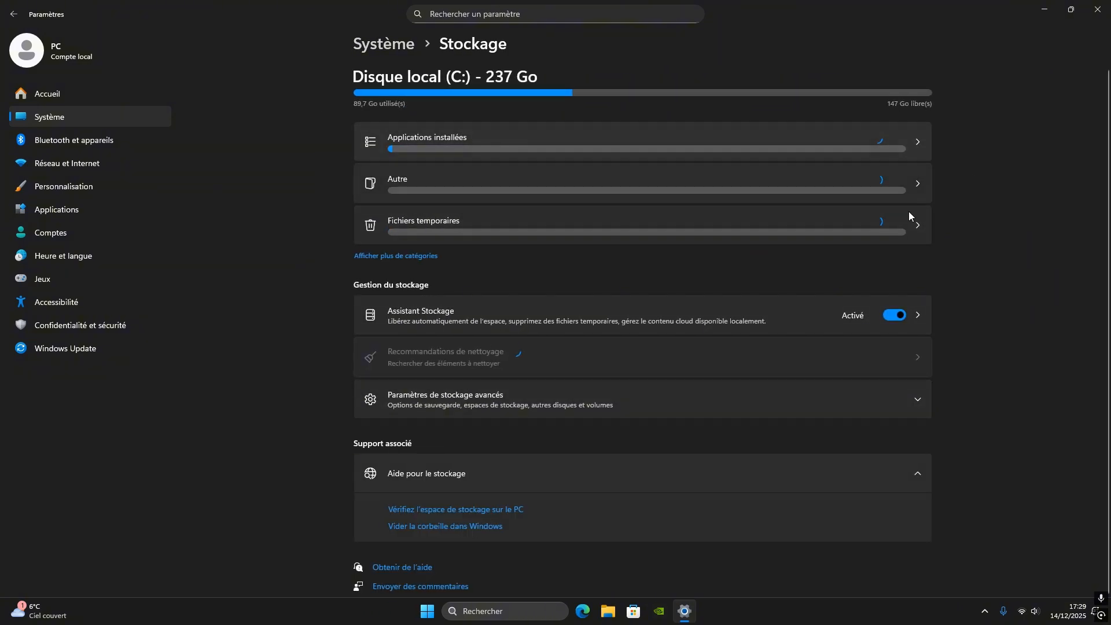
pyautogui.click(429, 225)
pyautogui.scroll(-10, 484, 314)
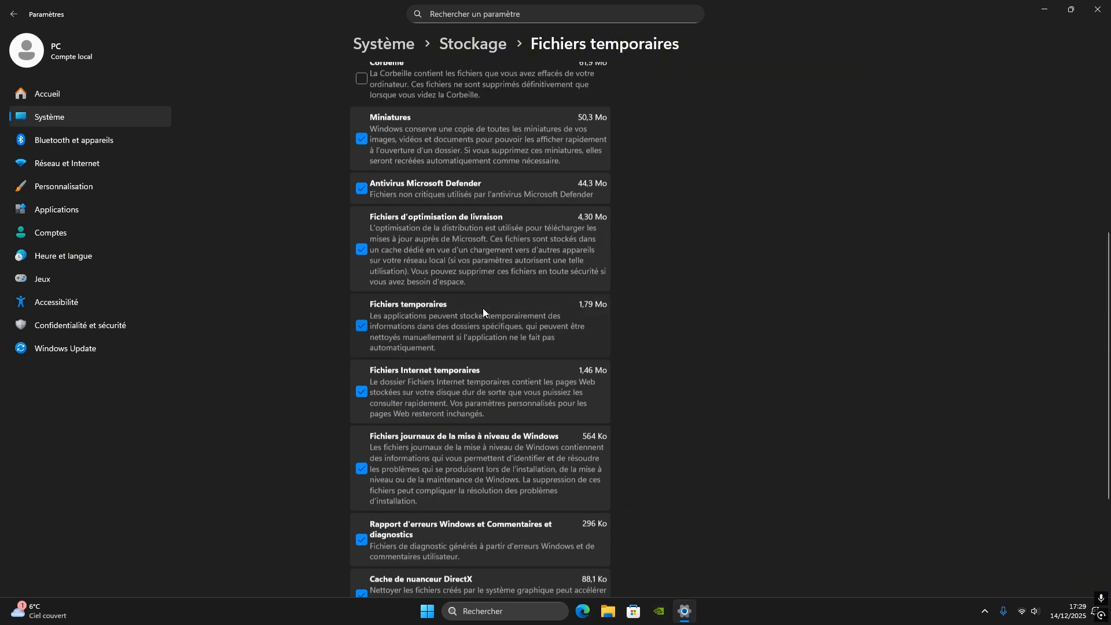
pyautogui.scroll(10, 481, 420)
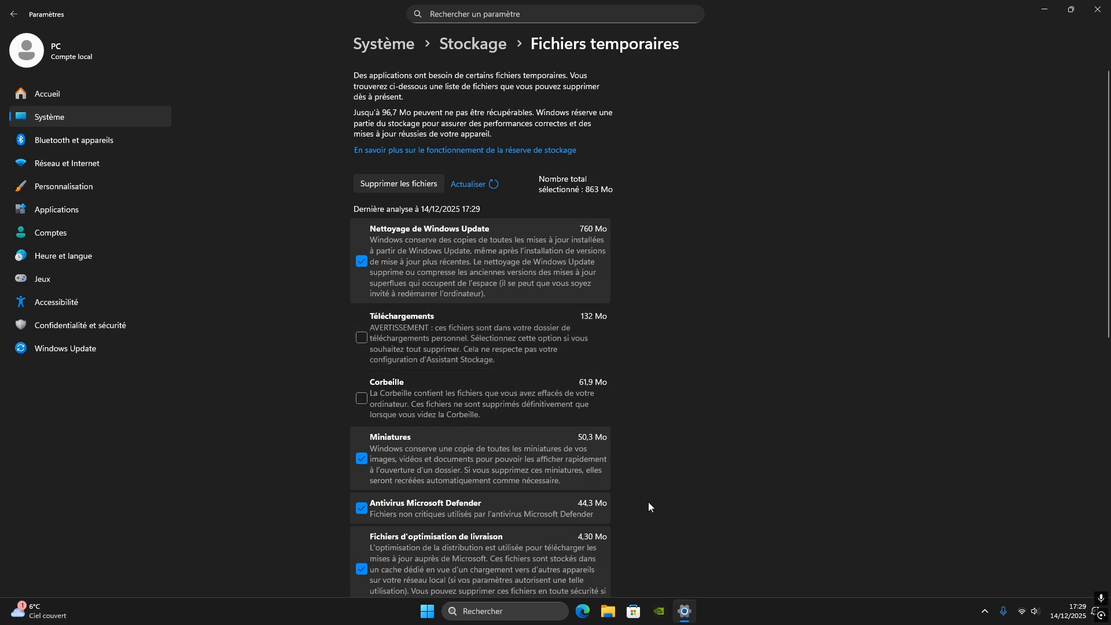
# Inspect the contents of the Téléchargements folder in File Explorer and close its window
pyautogui.click(607, 614)
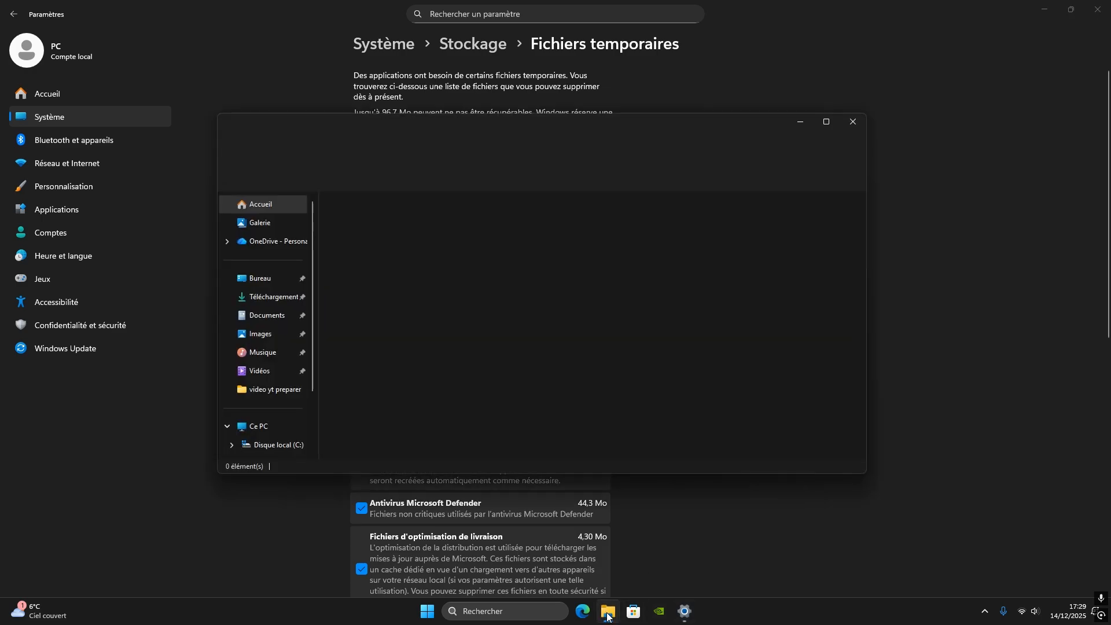
pyautogui.click(266, 298)
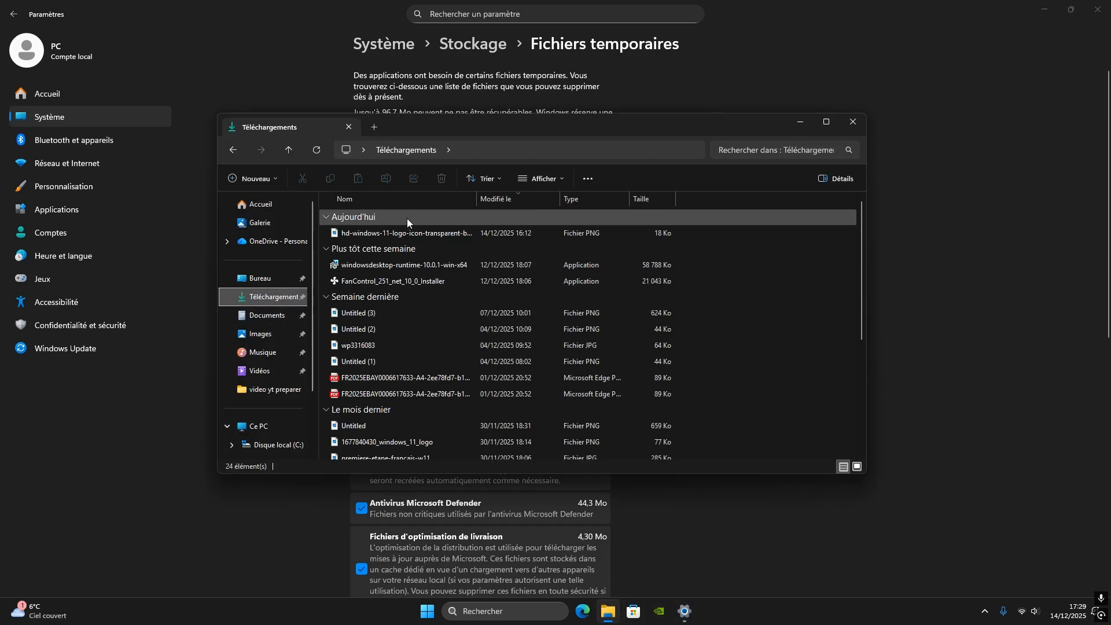
pyautogui.scroll(-5, 411, 343)
pyautogui.scroll(5, 415, 434)
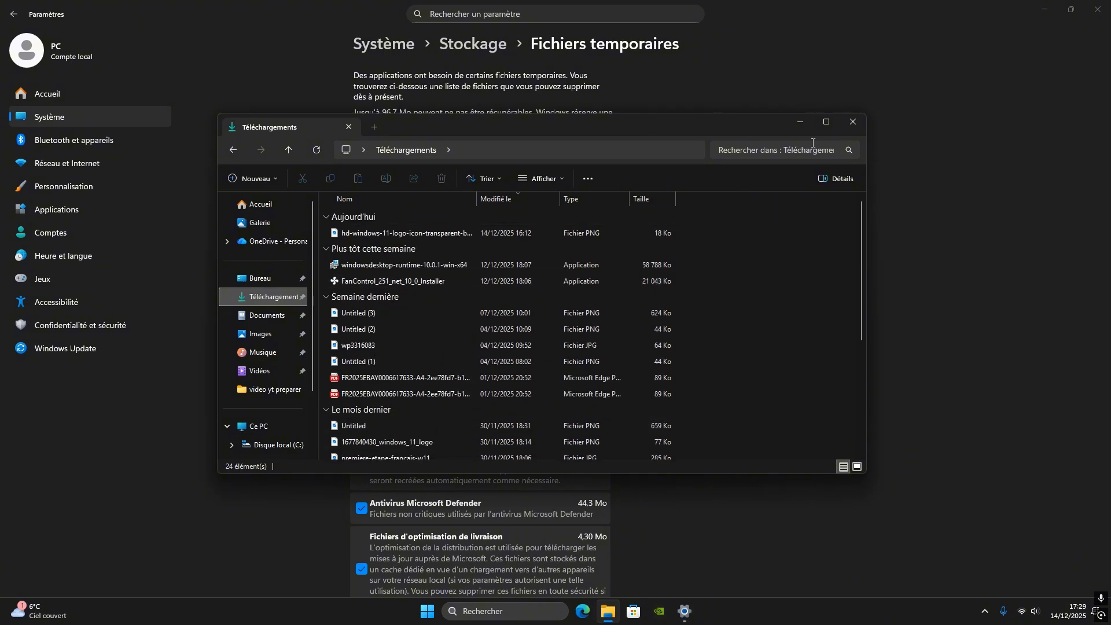
pyautogui.click(852, 122)
# Review the remaining temporary file categories down to Cache de nuanceur DirectX and return to the main system settings
pyautogui.scroll(-10, 412, 495)
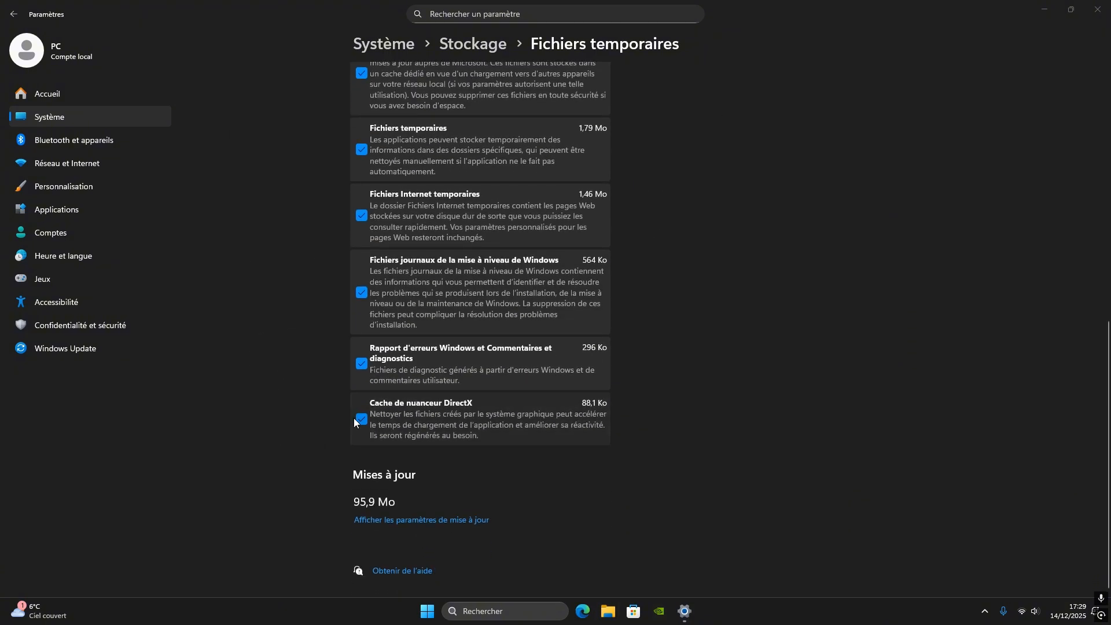
pyautogui.scroll(10, 439, 425)
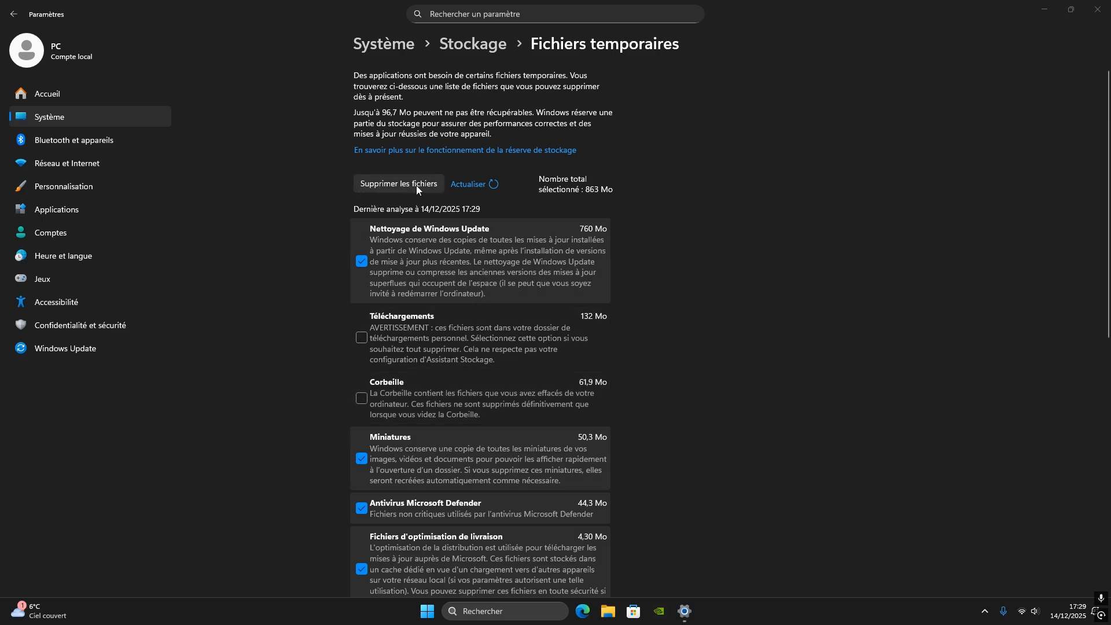
pyautogui.hotkey('alt', 'Left')
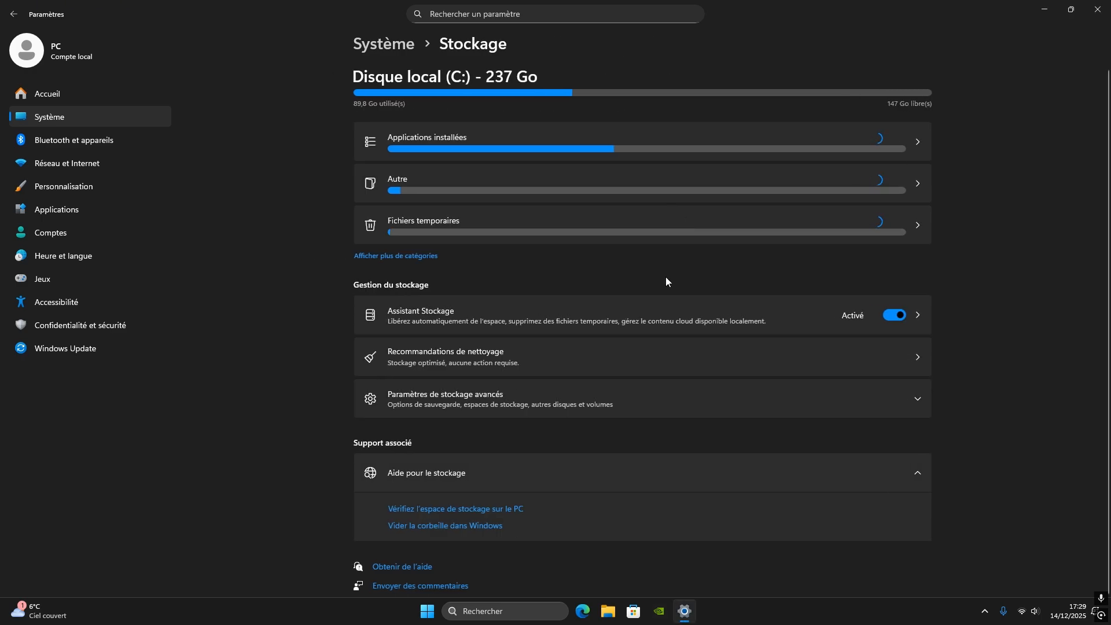
pyautogui.hotkey('alt', 'Left')
# Open the performance options from the advanced system settings linked in Informations système
pyautogui.scroll(-5, 526, 301)
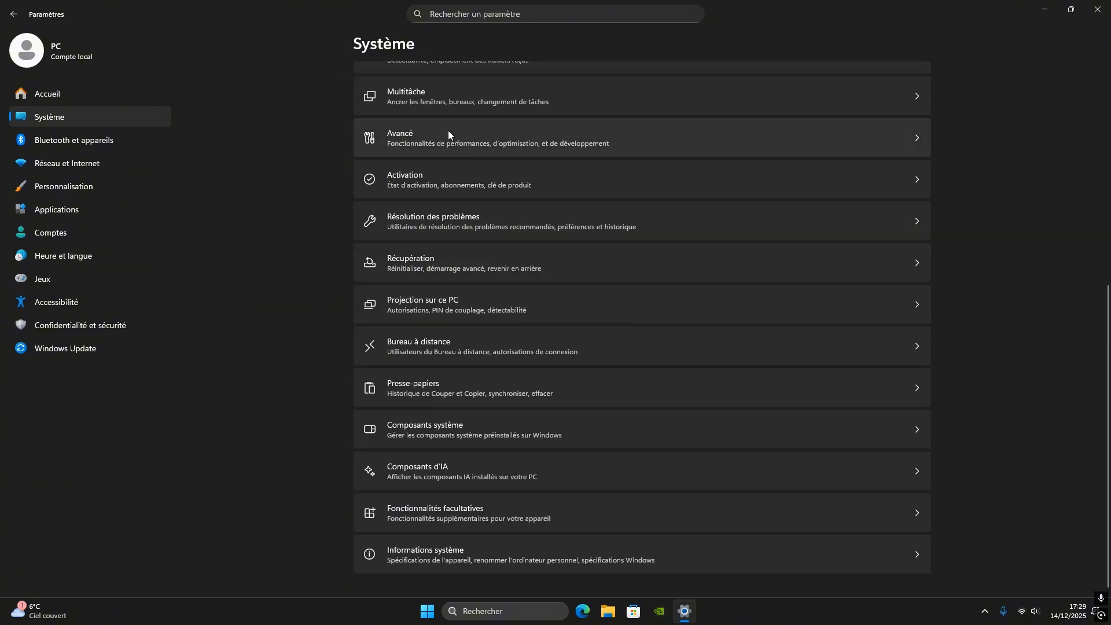
pyautogui.click(452, 556)
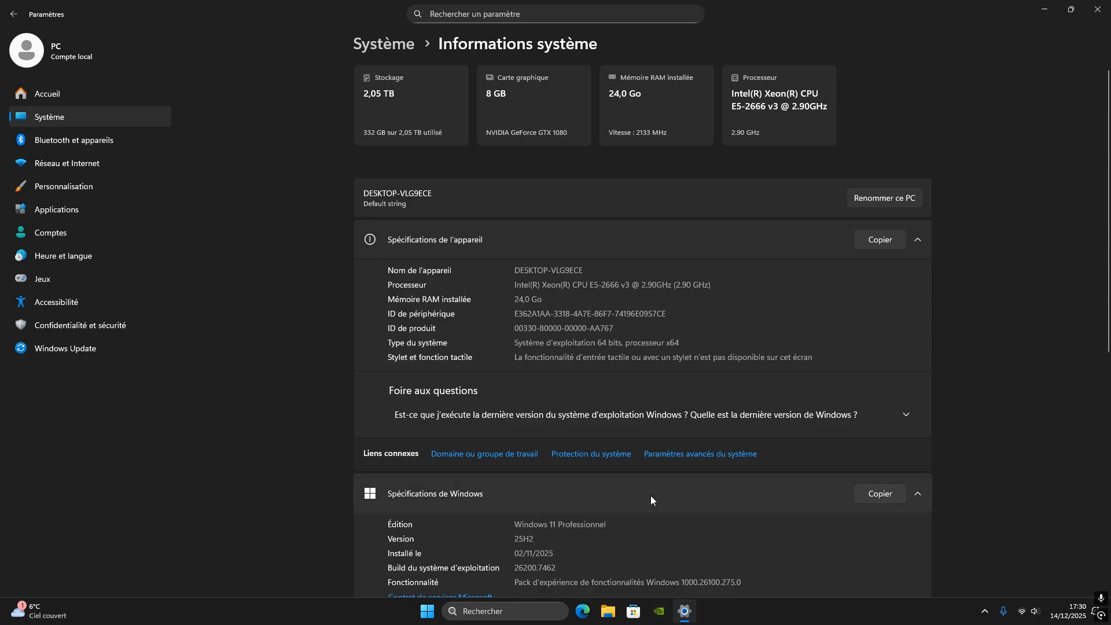
pyautogui.click(704, 460)
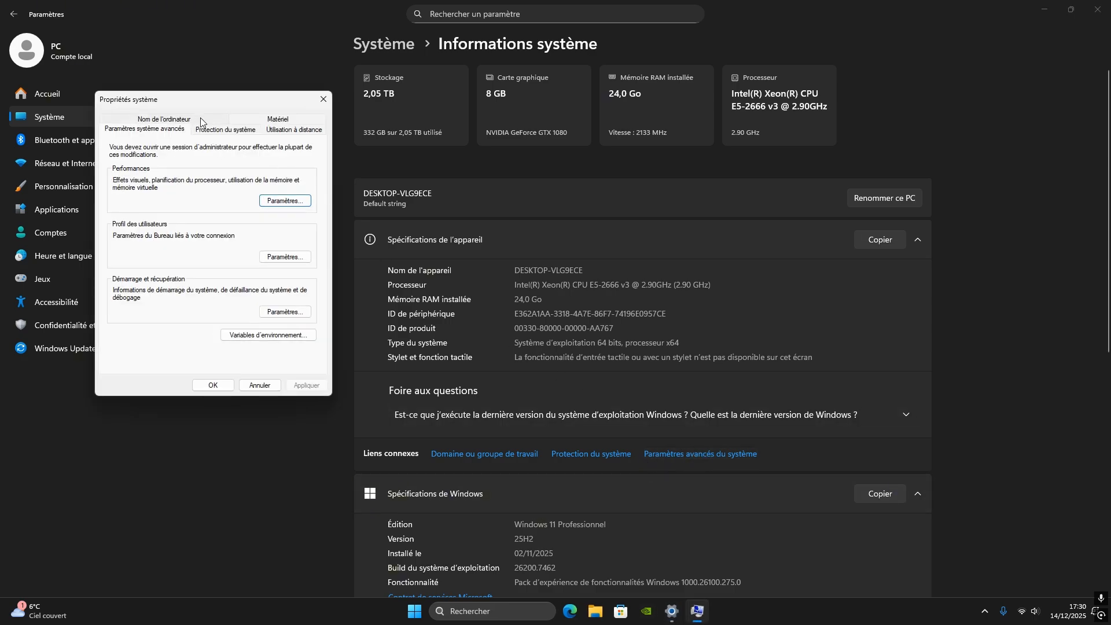
pyautogui.moveTo(197, 113); pyautogui.dragTo(328, 188)
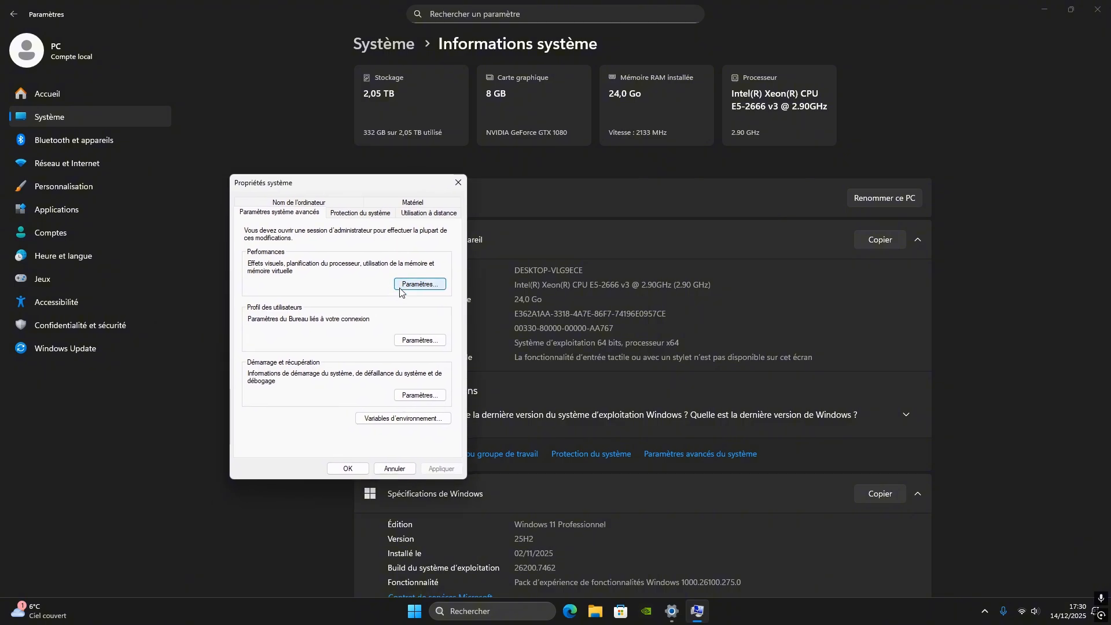
pyautogui.click(419, 284)
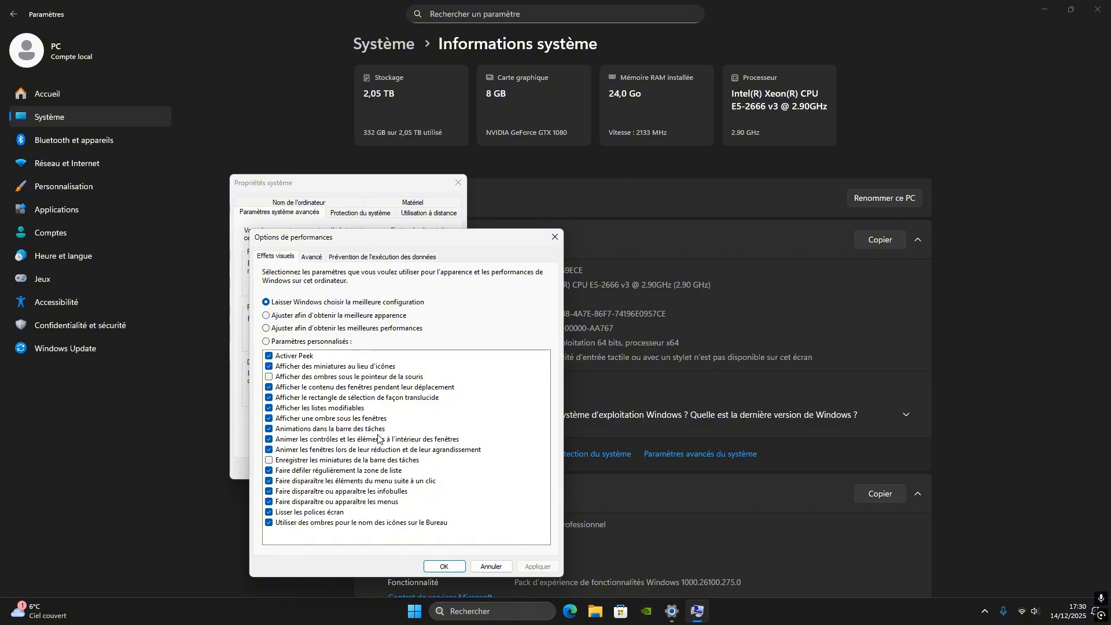
# Apply the best-performance visual effects preset, and re-enable Lisser les polices écran and Afficher le contenu des fenêtres pendant leur déplacement
pyautogui.click(266, 328)
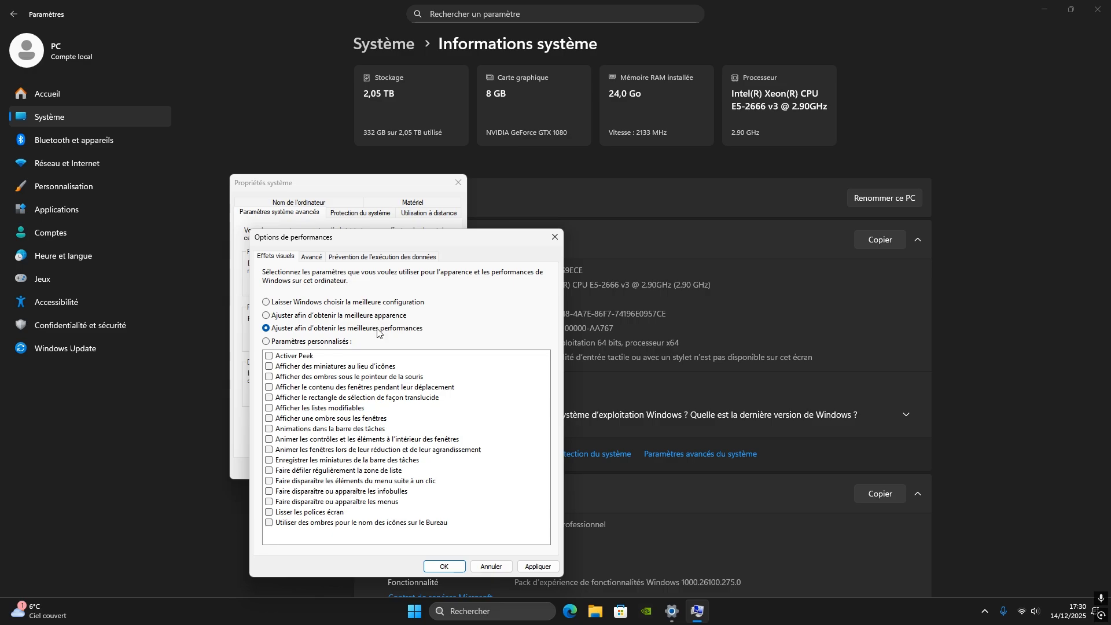
pyautogui.click(533, 567)
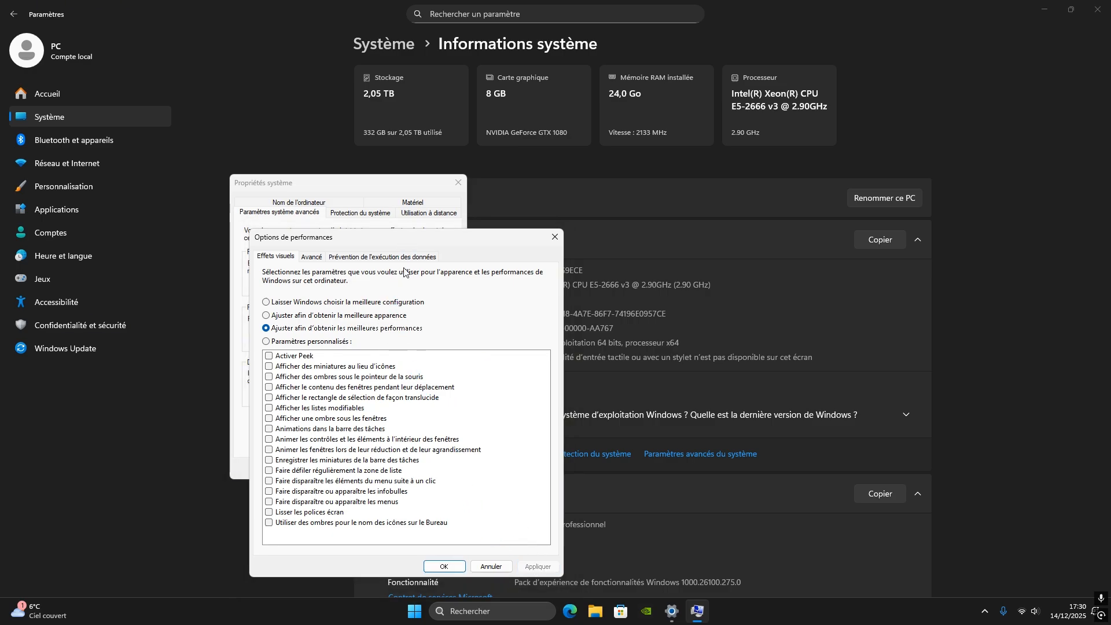
pyautogui.moveTo(397, 246); pyautogui.dragTo(447, 118)
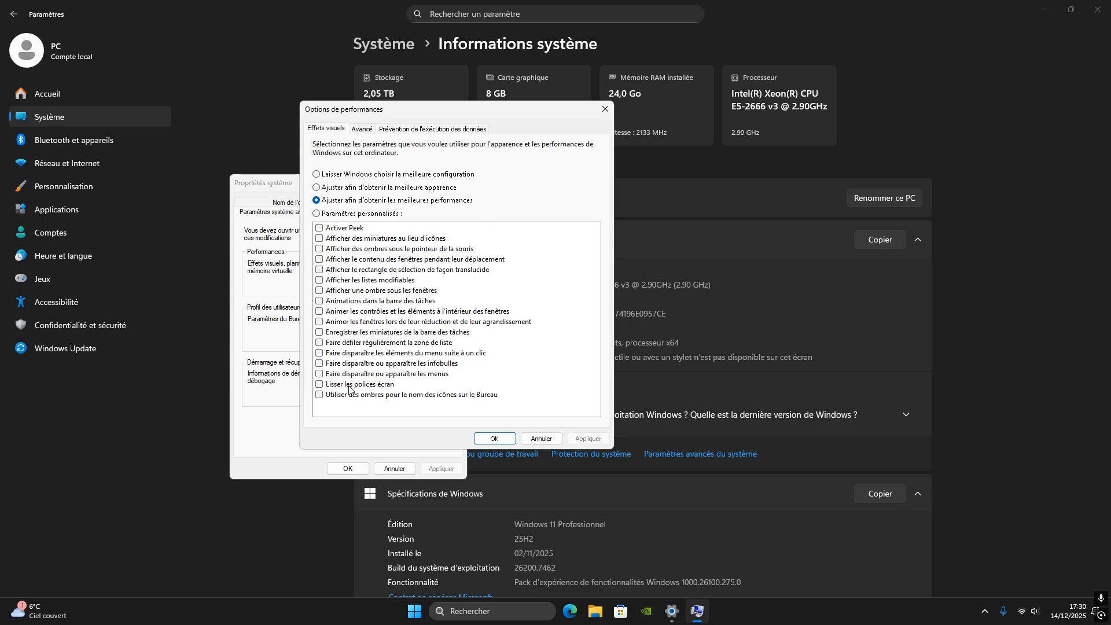
pyautogui.click(325, 386)
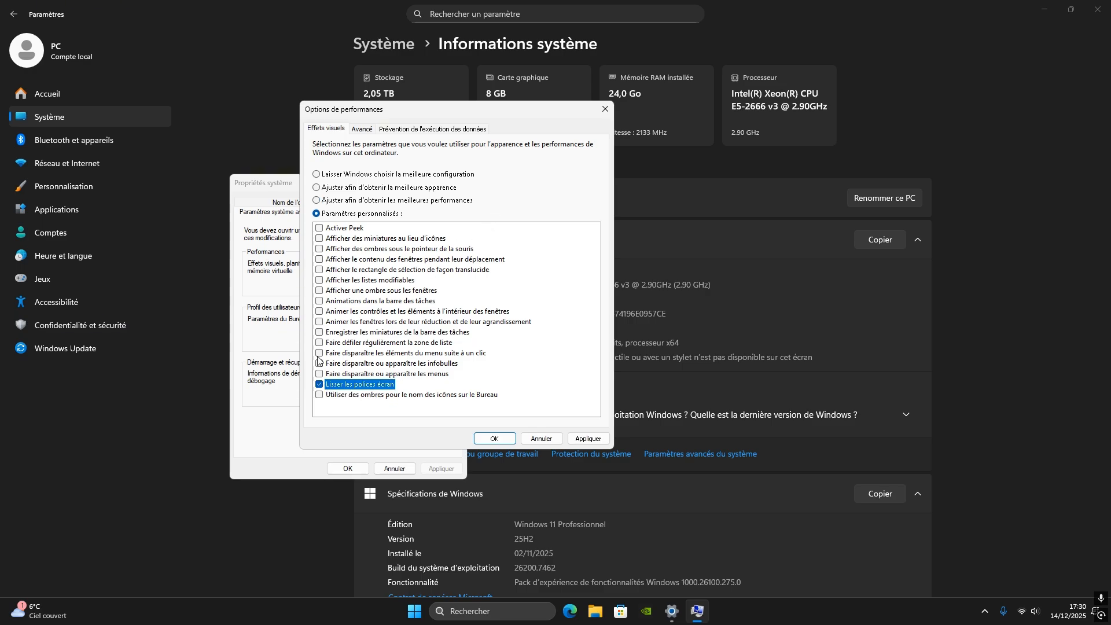
pyautogui.click(319, 259)
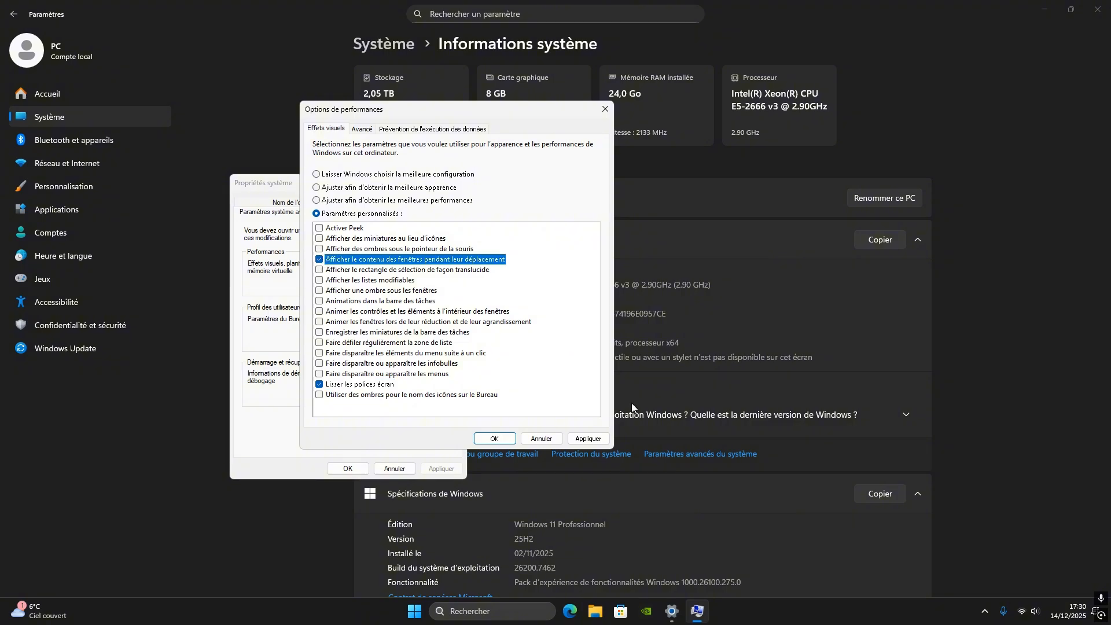
pyautogui.click(588, 439)
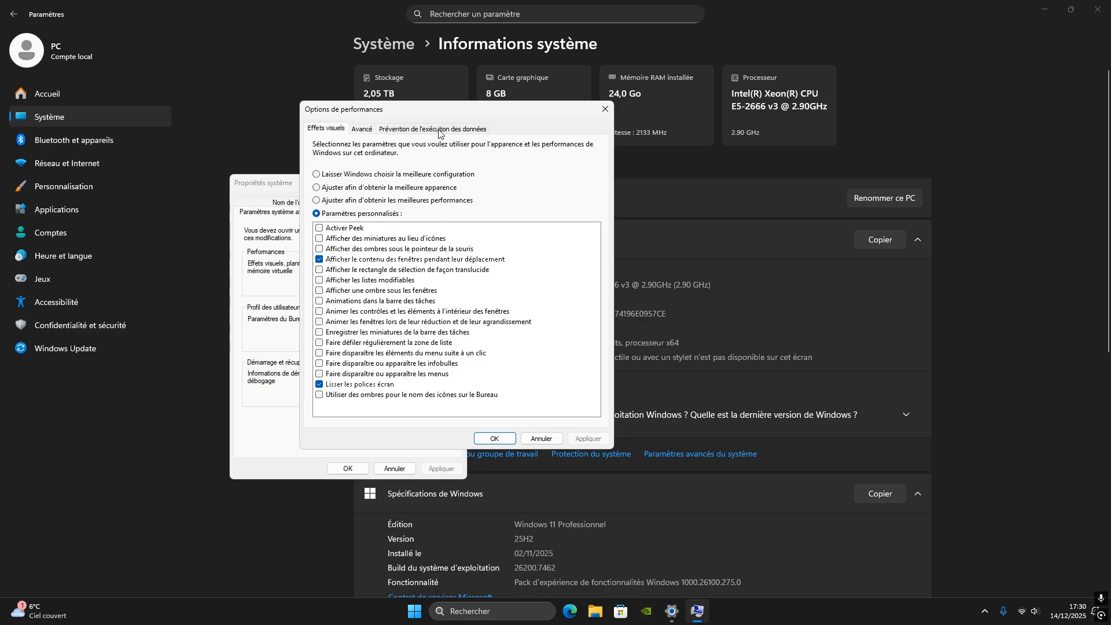
# Apply the visual effects preset Laisser Windows choisir la meilleure configuration after trying the best-appearance preset
pyautogui.moveTo(437, 110); pyautogui.dragTo(457, 84)
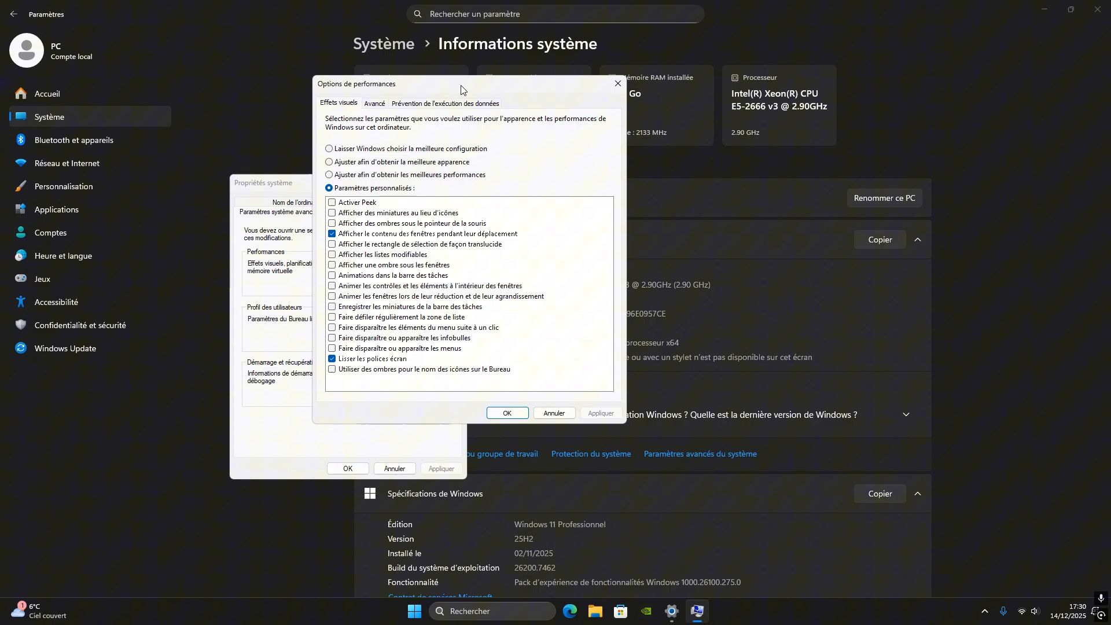
pyautogui.click(330, 165)
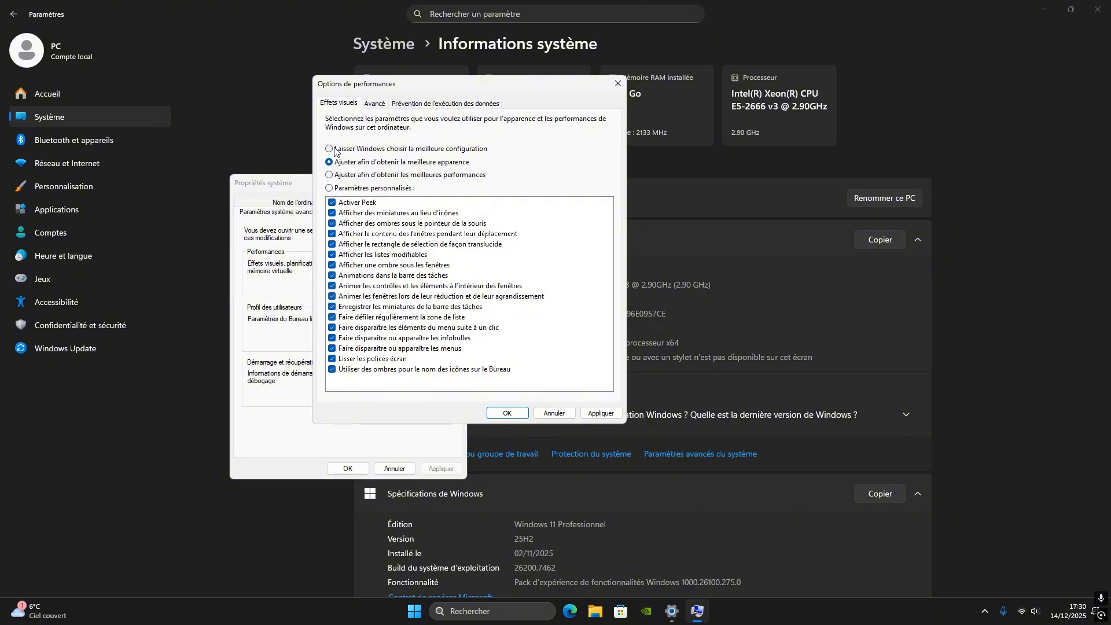
pyautogui.click(331, 149)
pyautogui.click(600, 413)
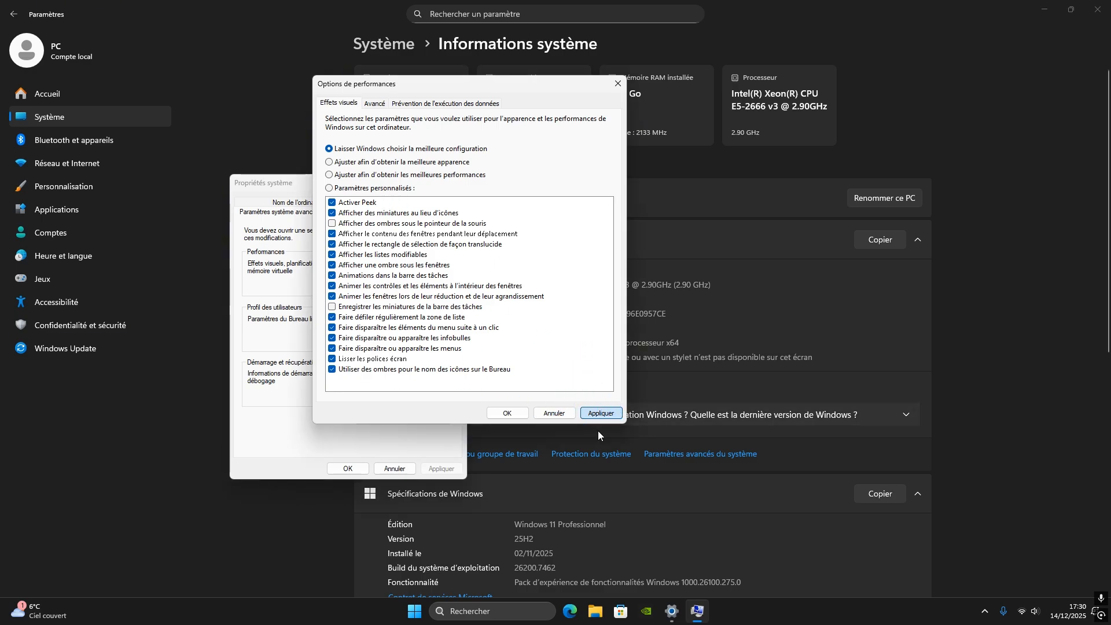
# Confirm the visual effects choice and close the performance options and system properties dialogs
pyautogui.click(503, 412)
pyautogui.click(348, 468)
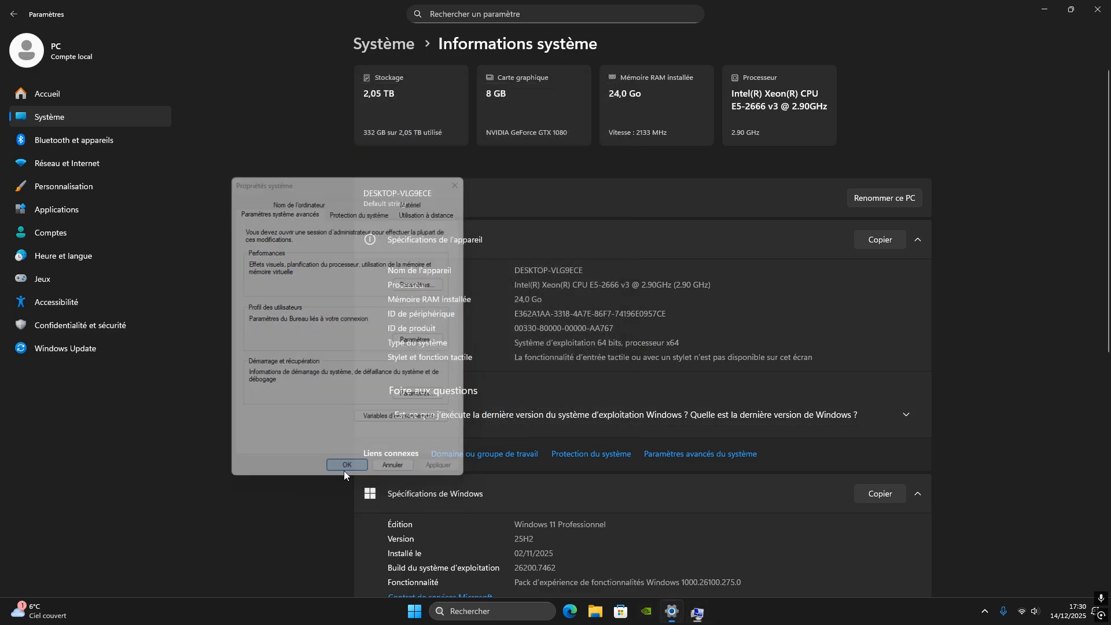
pyautogui.scroll(-5, 504, 429)
pyautogui.scroll(5, 504, 429)
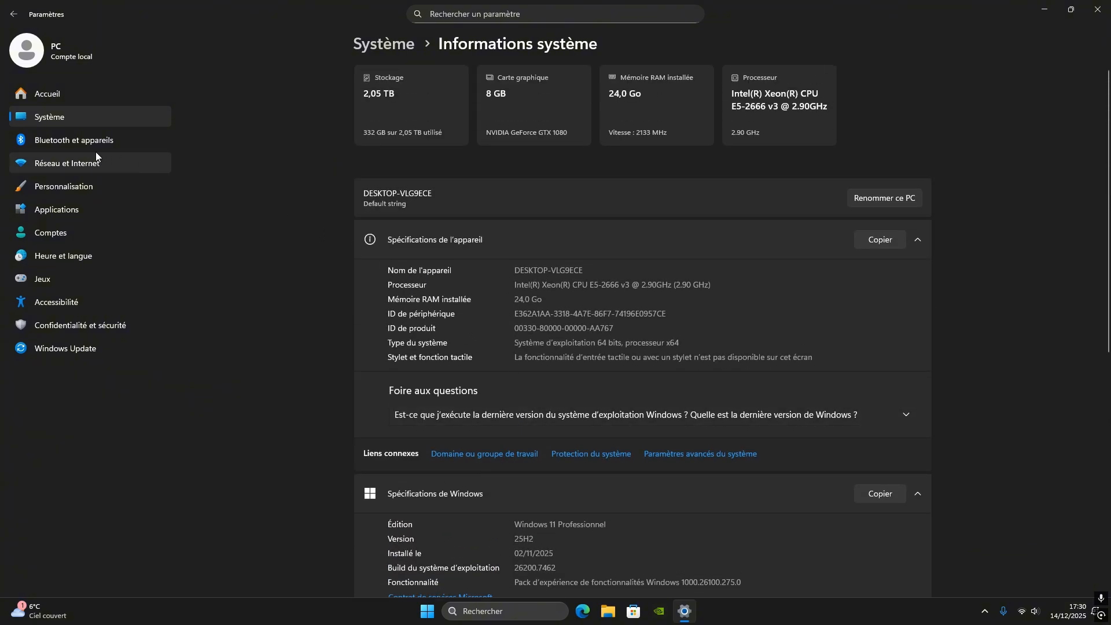
# Review the Bluetooth et appareils page, including its Bluetooth switch, and the Réseau et Internet page
pyautogui.click(74, 145)
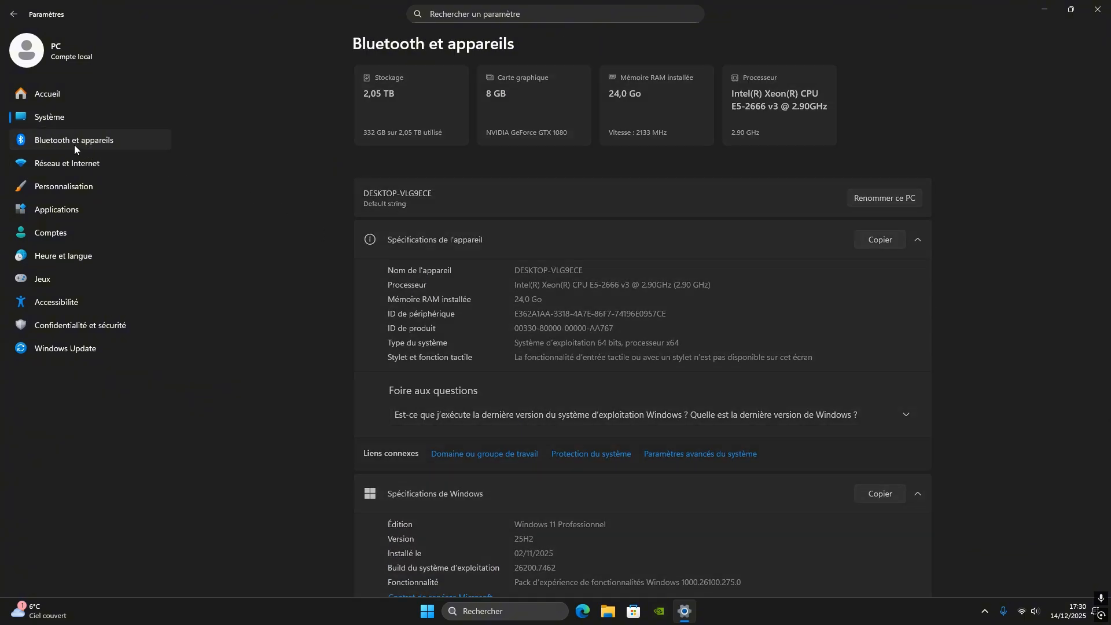
pyautogui.scroll(-1, 492, 355)
pyautogui.scroll(2, 521, 277)
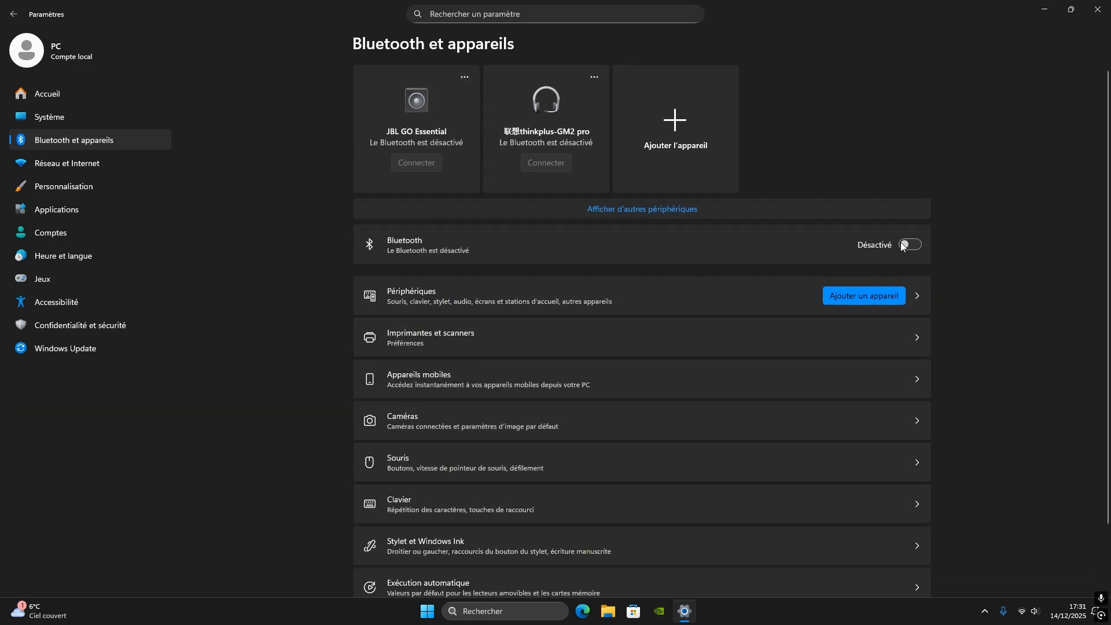
pyautogui.scroll(-2, 694, 370)
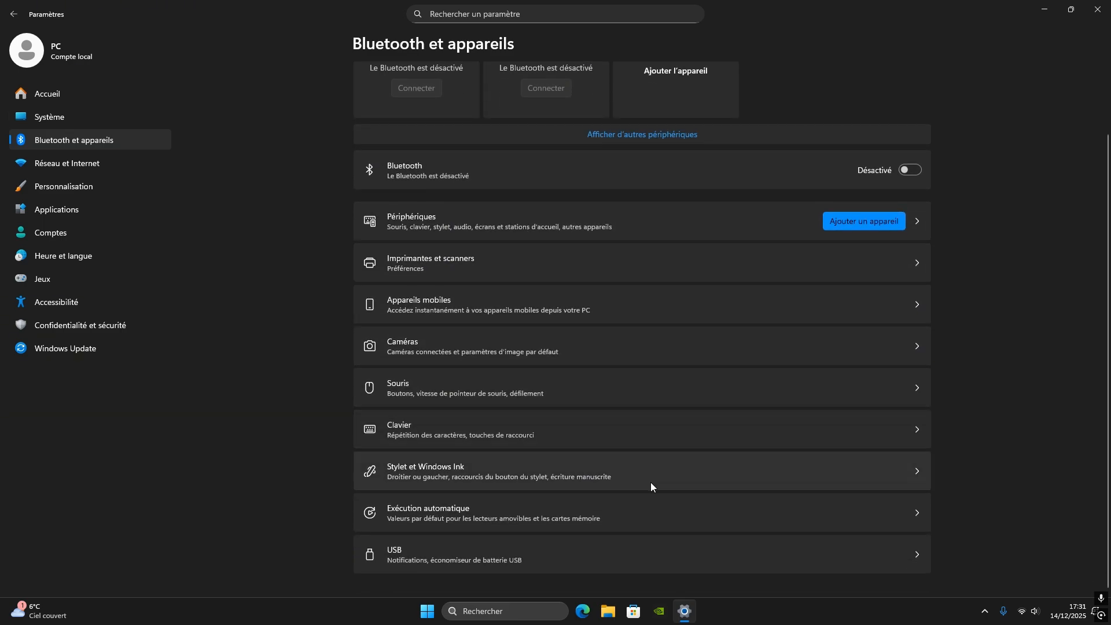
pyautogui.scroll(2, 584, 405)
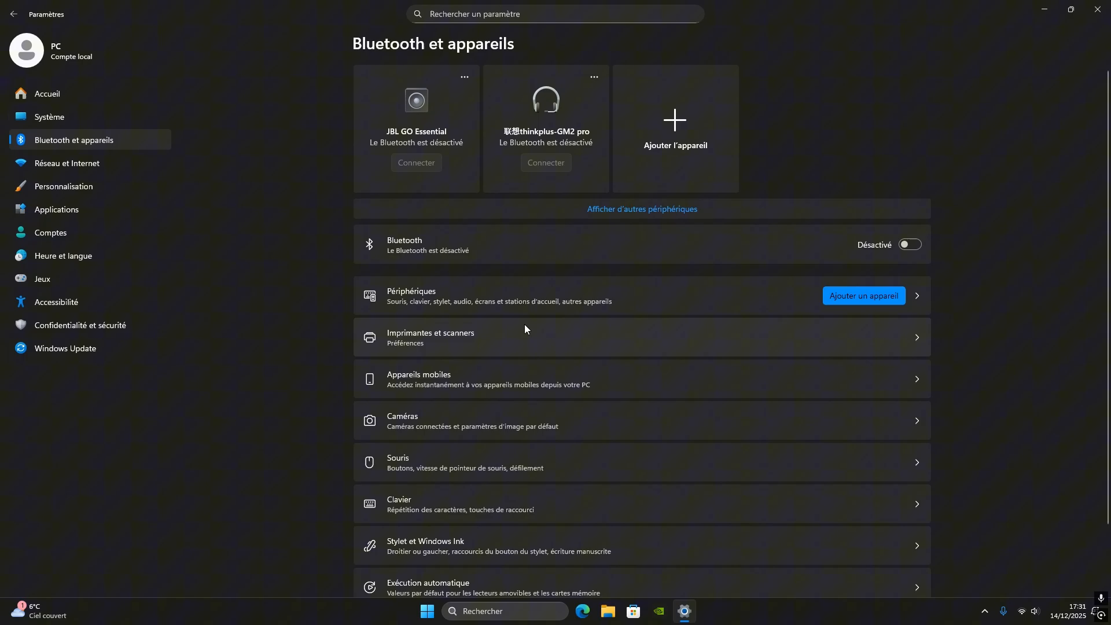
pyautogui.click(71, 168)
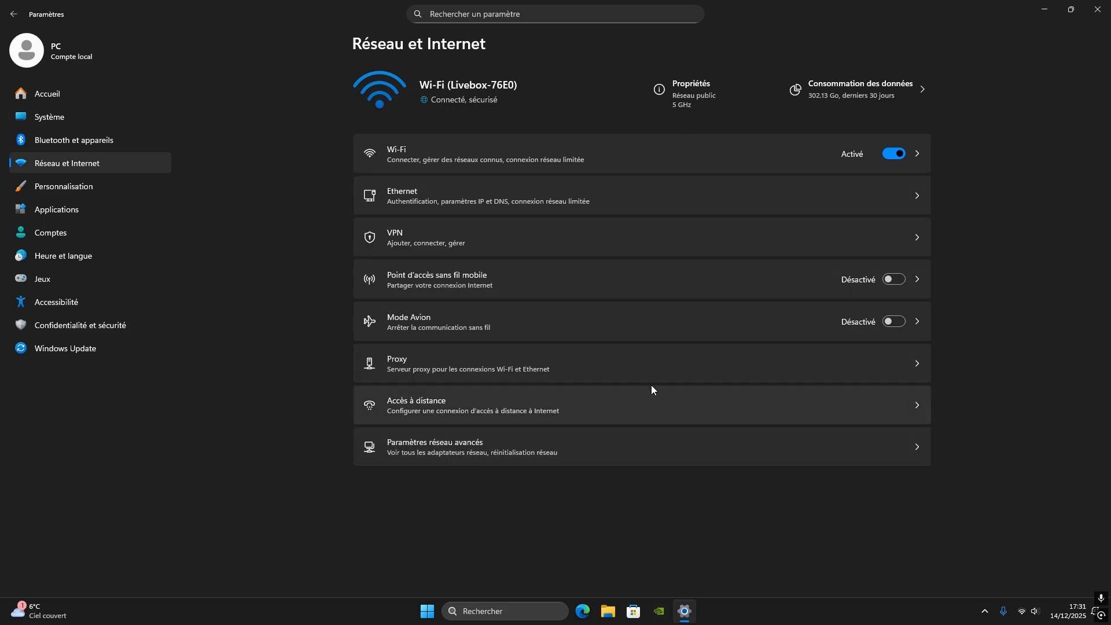
# Examine the transparency effects and accent colour options in the Couleurs settings of Personnalisation
pyautogui.click(69, 188)
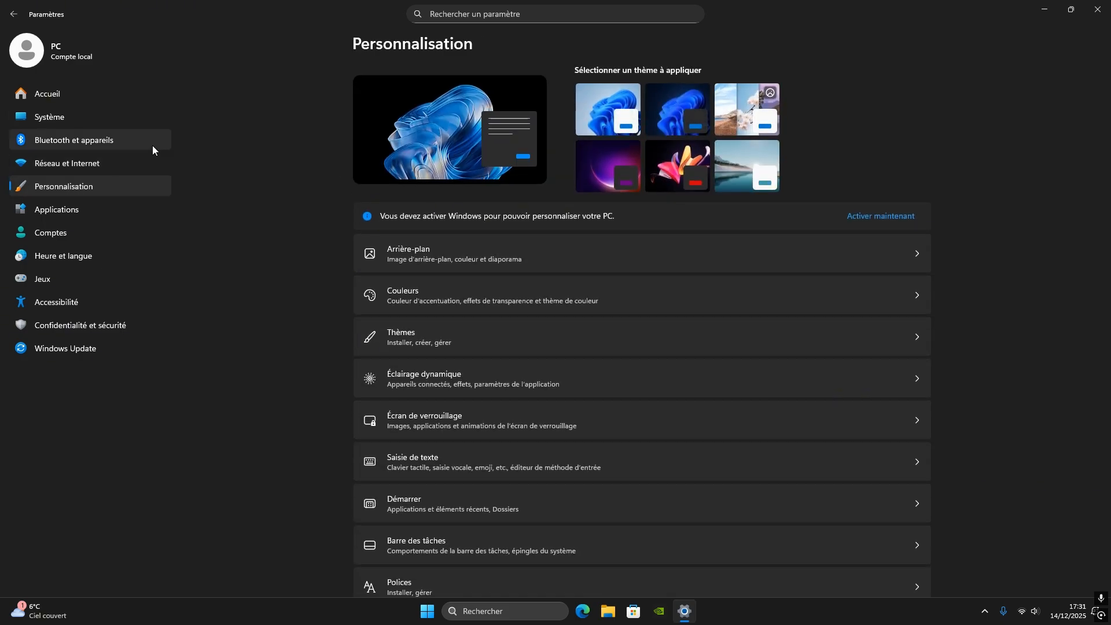
pyautogui.click(419, 301)
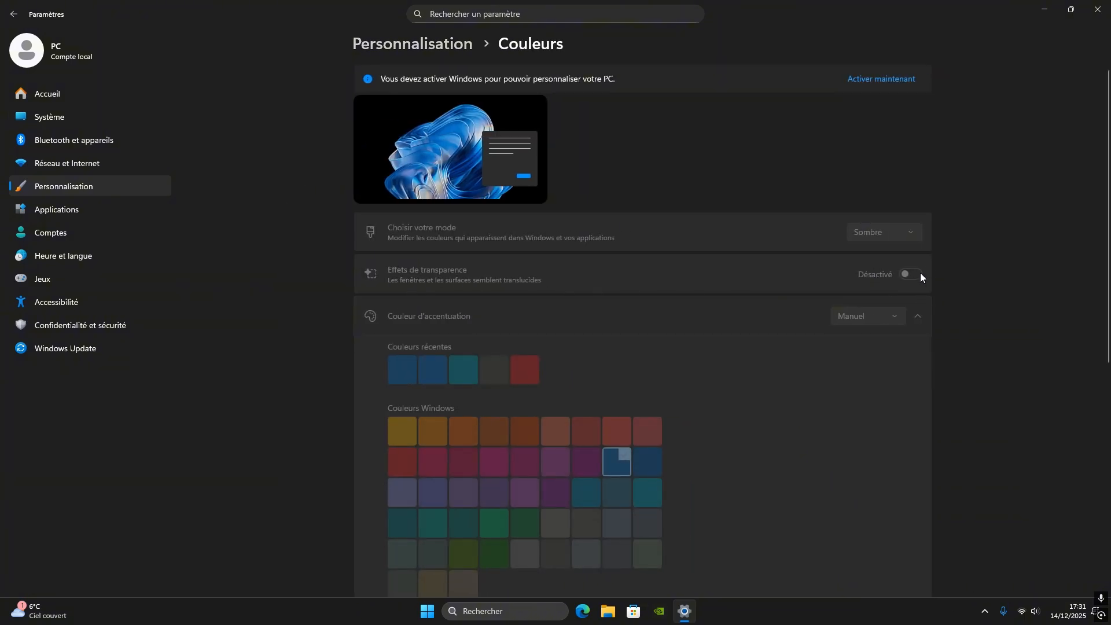
pyautogui.scroll(-5, 894, 281)
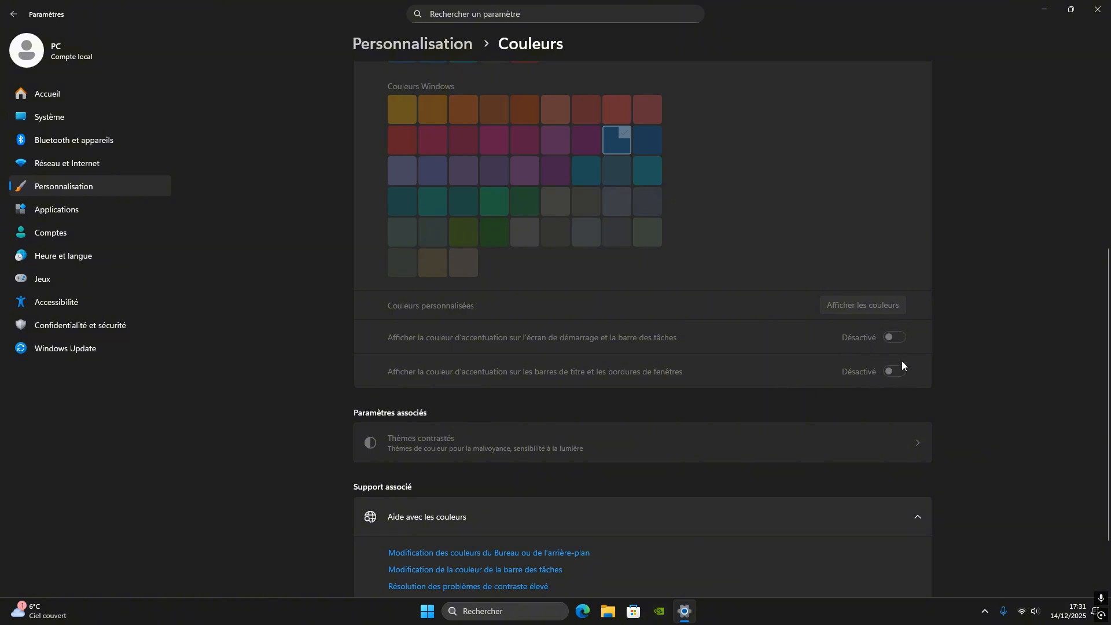
pyautogui.hotkey('alt', 'Left')
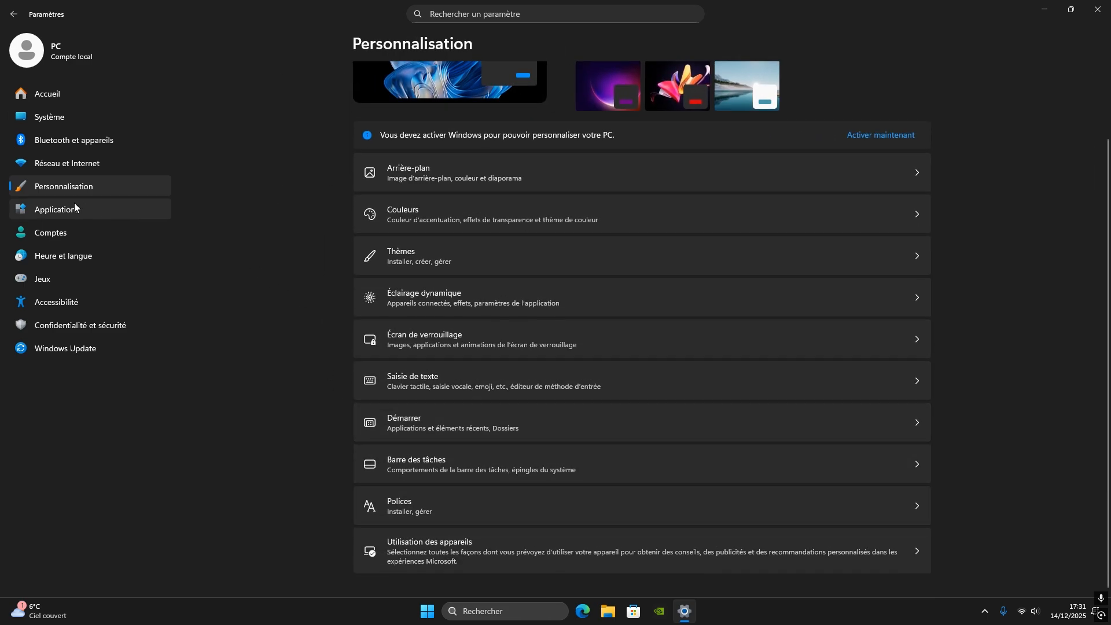
# Open the list of installed applications and look through its entries for programs that could be removed
pyautogui.click(55, 212)
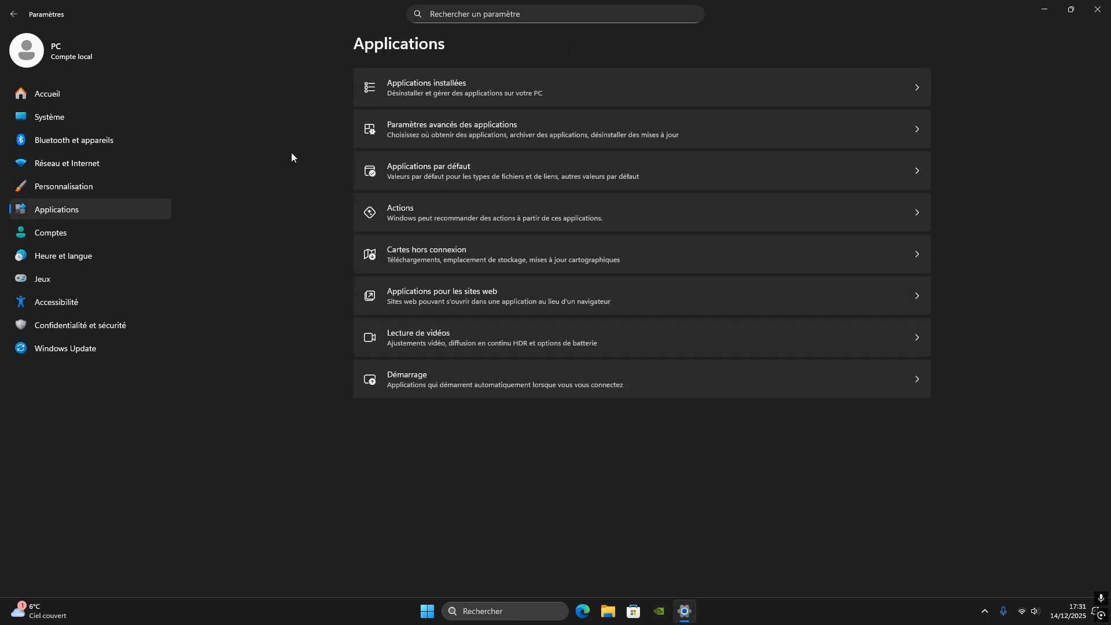
pyautogui.click(403, 91)
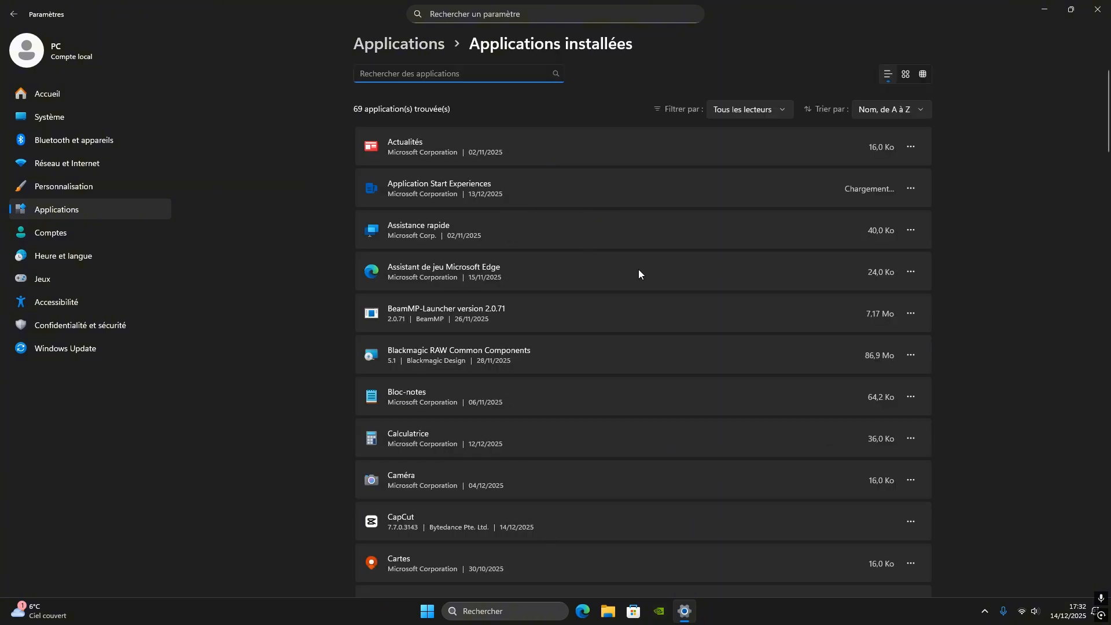
pyautogui.scroll(-4, 638, 269)
pyautogui.scroll(-9, 638, 273)
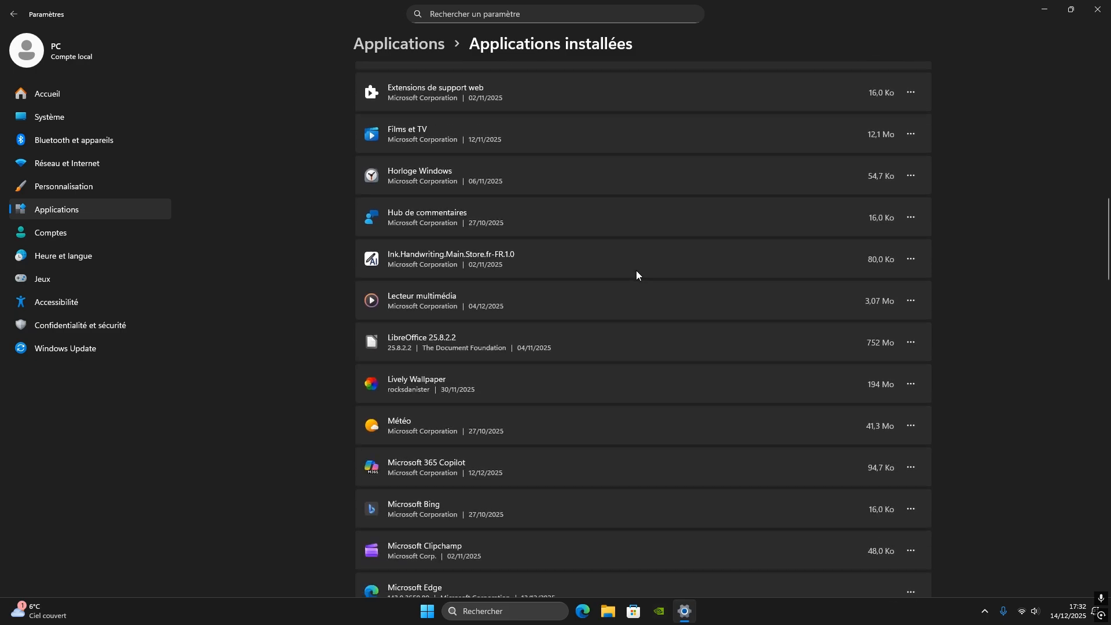
pyautogui.scroll(7, 637, 275)
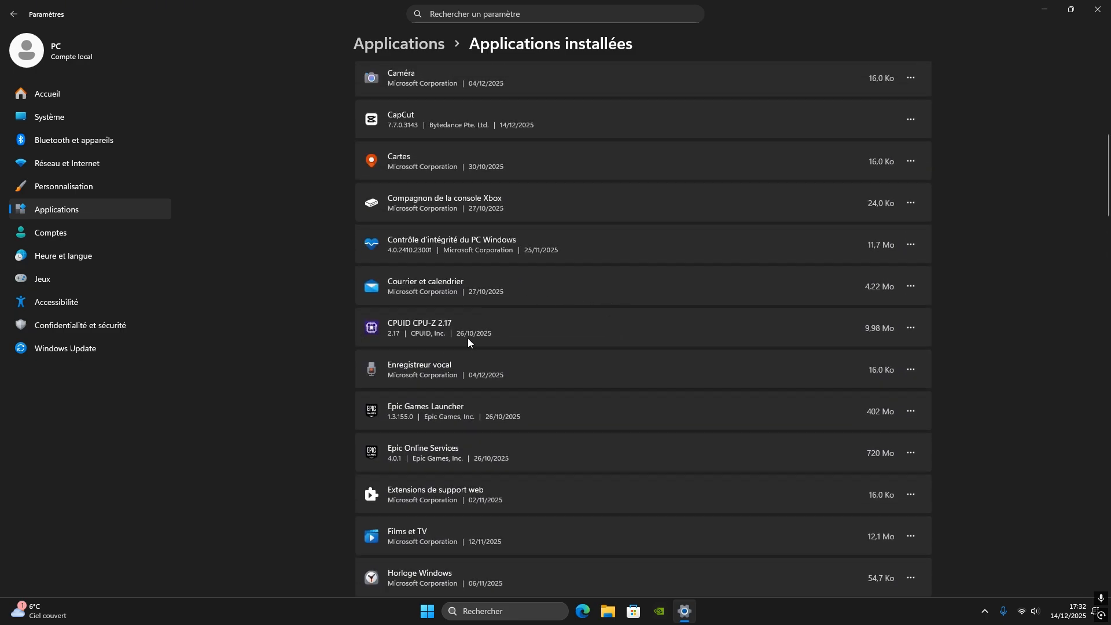
# Try to uninstall CPUID CPU-Z 2.17 from the installed applications
pyautogui.click(911, 327)
pyautogui.click(811, 374)
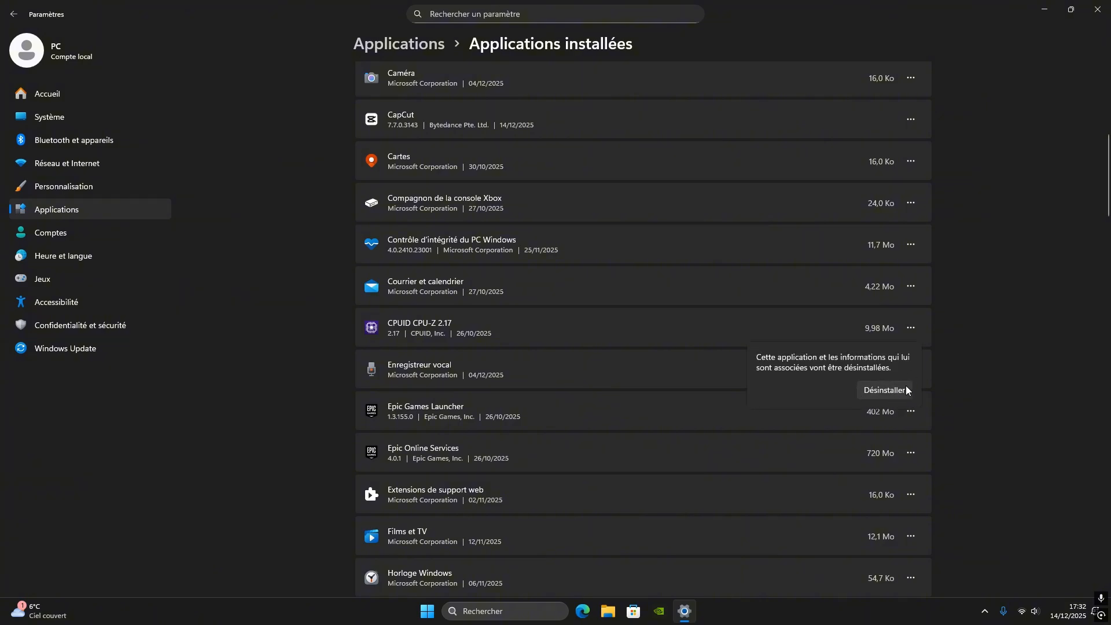
pyautogui.click(905, 390)
# Review the remaining installed applications down to Xbox Live and return to the main Applications settings
pyautogui.scroll(-5, 602, 351)
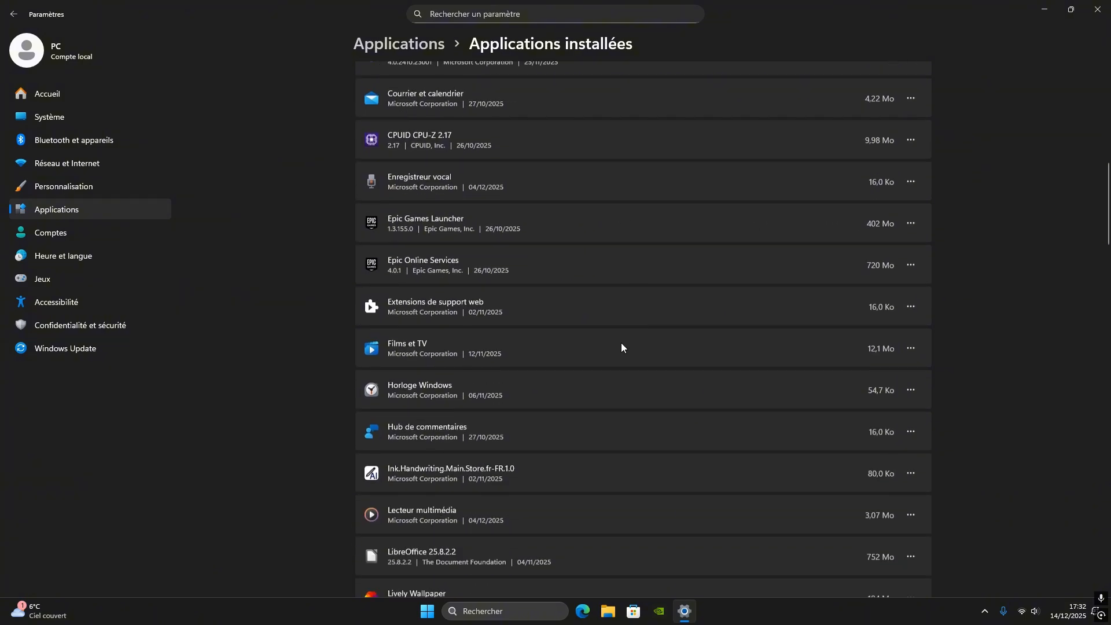
pyautogui.scroll(-20, 546, 349)
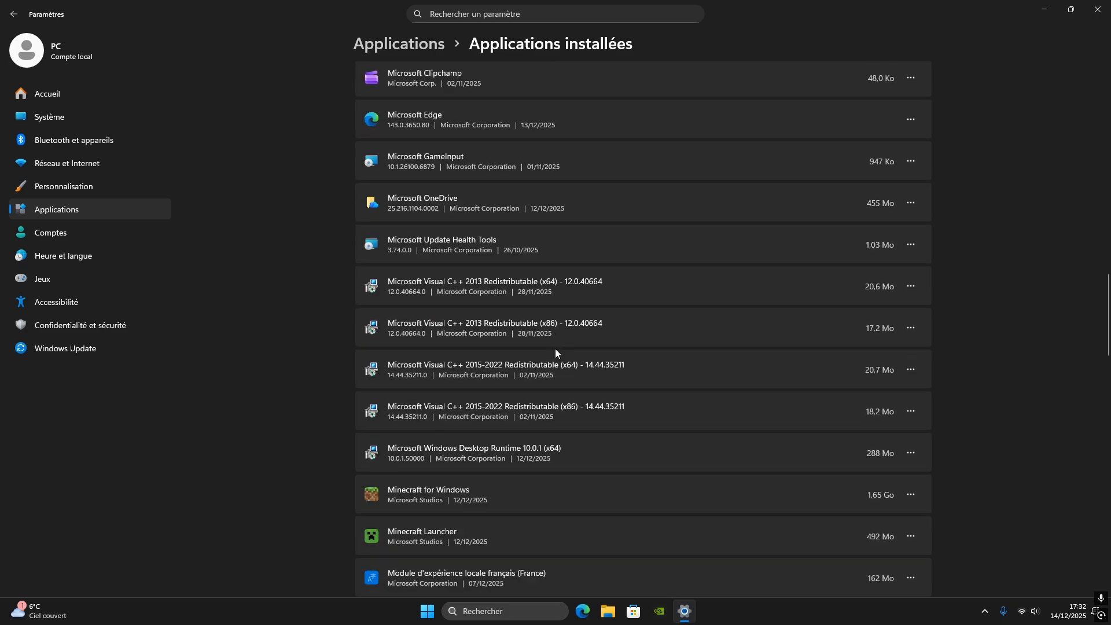
pyautogui.scroll(-3, 577, 442)
pyautogui.scroll(3, 565, 448)
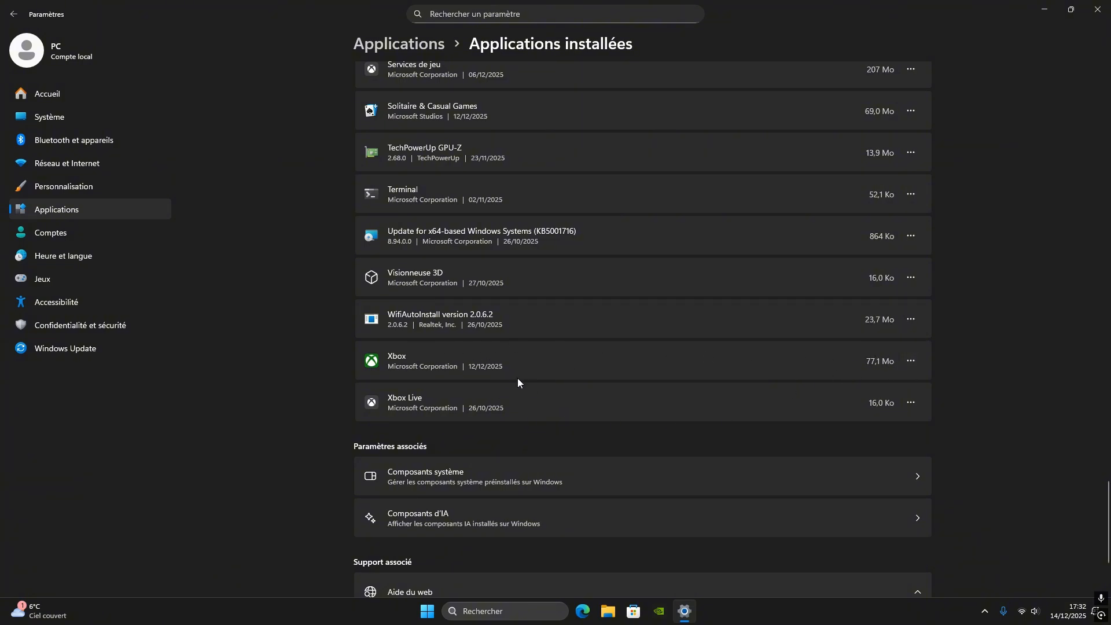
pyautogui.hotkey('alt', 'Left')
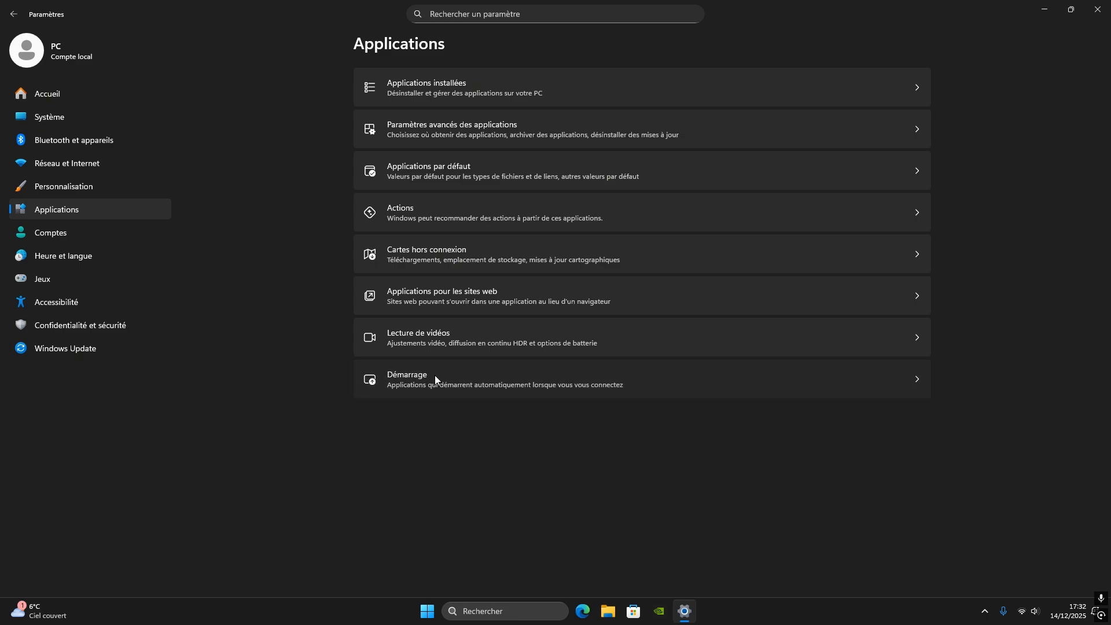
# Review which applications are allowed to launch at sign-in under Démarrage, look at the desktop, and leave the Applications settings
pyautogui.click(435, 376)
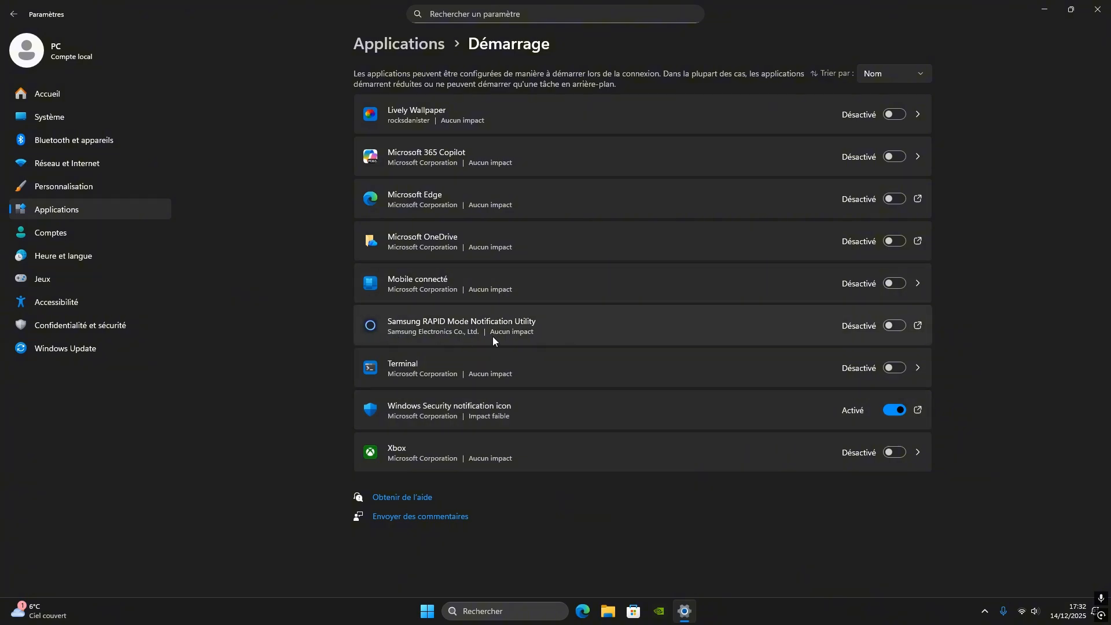
pyautogui.click(1044, 9)
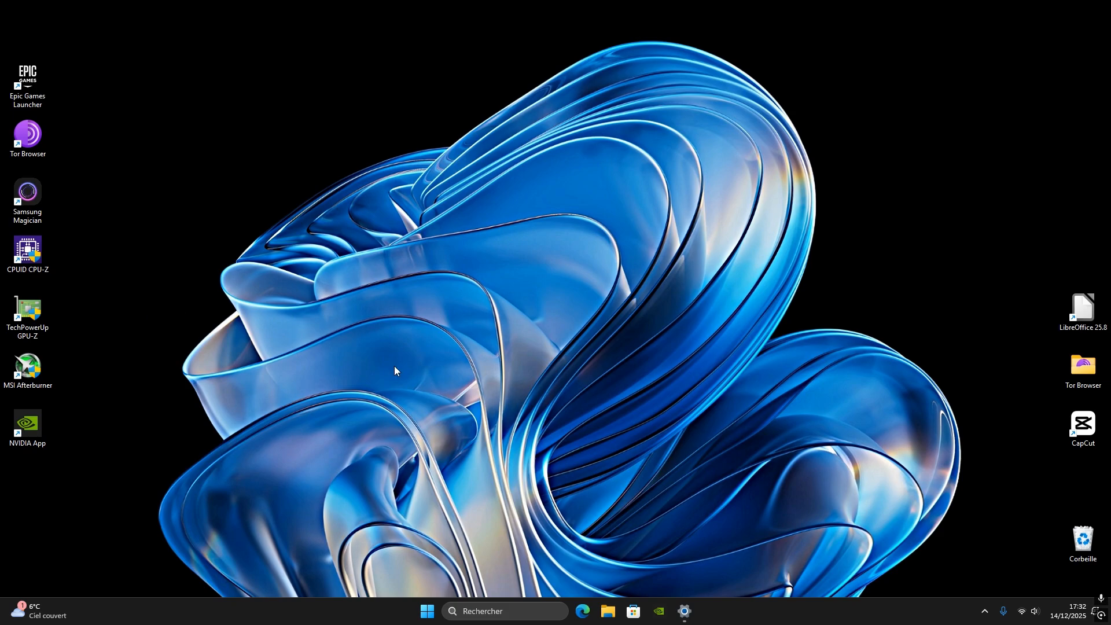
pyautogui.click(684, 610)
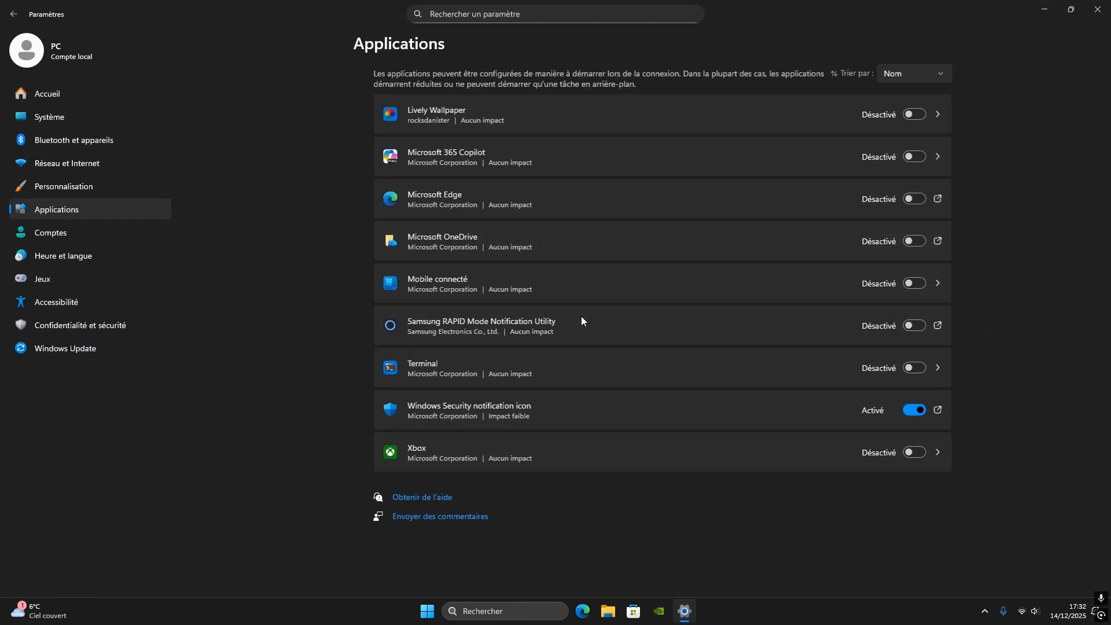
pyautogui.hotkey('alt', 'Left')
pyautogui.hotkey('alt', 'Left')
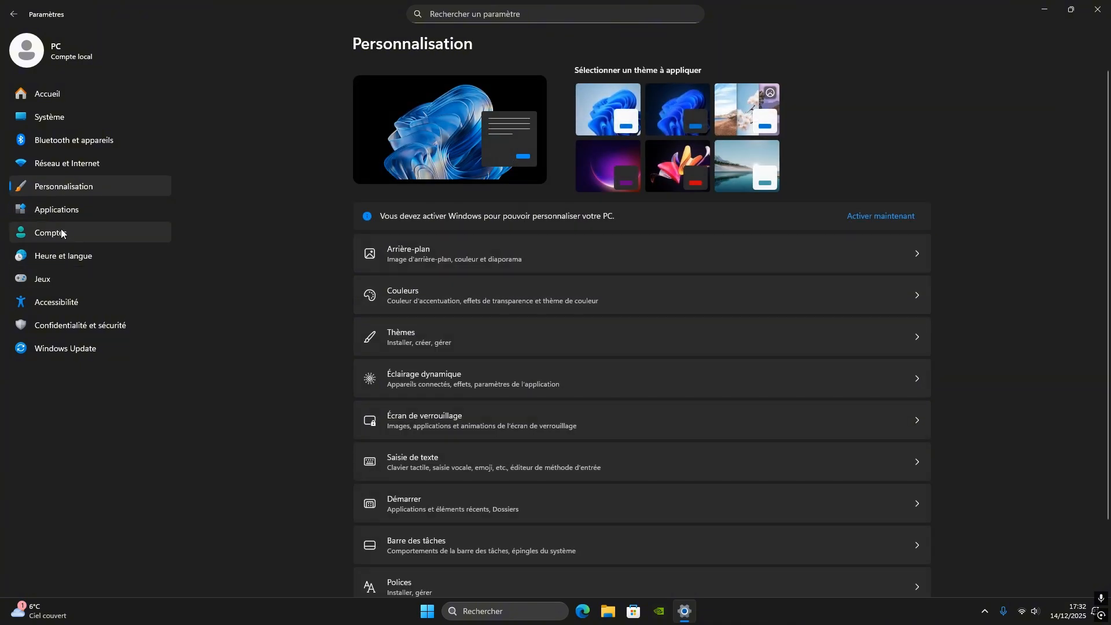
# Look over the Comptes settings and the Heure et langue page
pyautogui.click(62, 233)
pyautogui.scroll(-4, 467, 366)
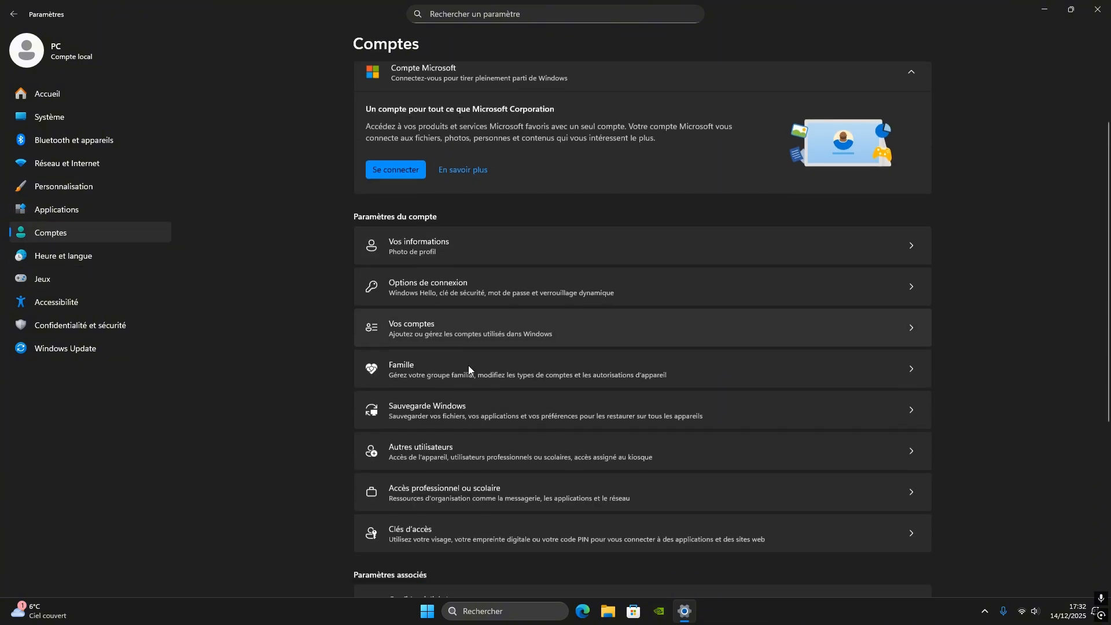
pyautogui.scroll(-5, 467, 365)
pyautogui.scroll(7, 533, 498)
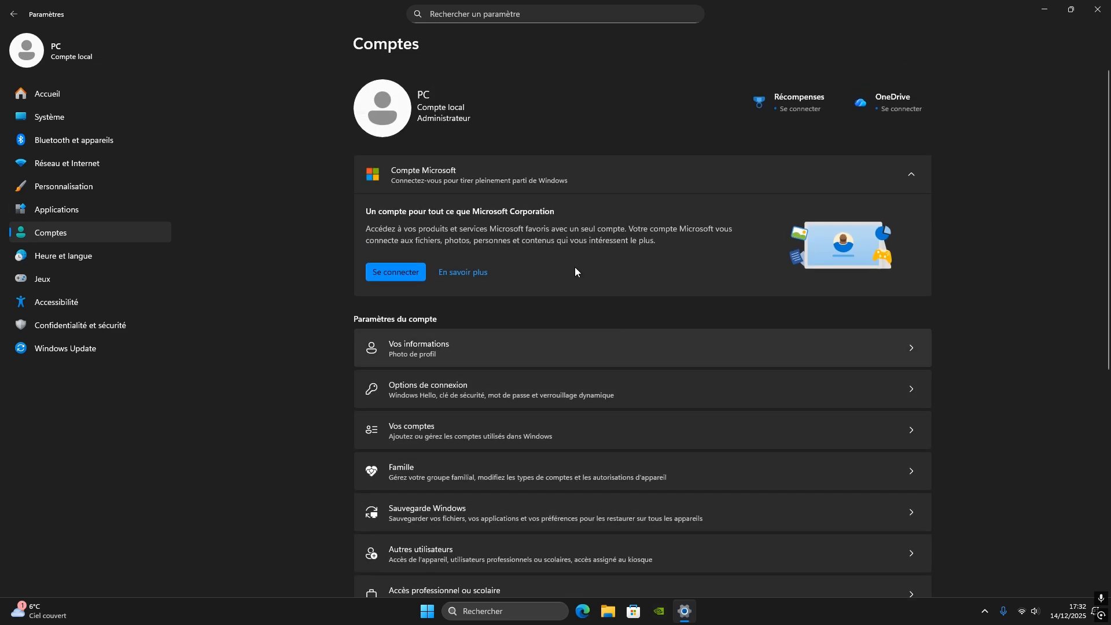
pyautogui.click(58, 258)
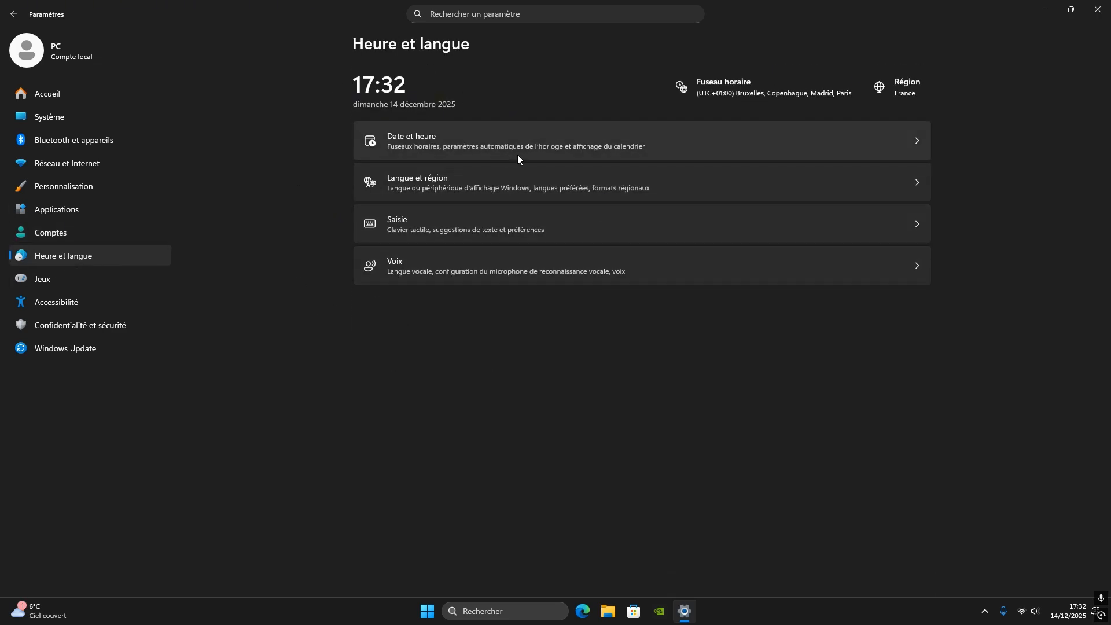
# Check the Game Bar controller switches and the Mode Jeu switch in the Jeux settings
pyautogui.click(85, 279)
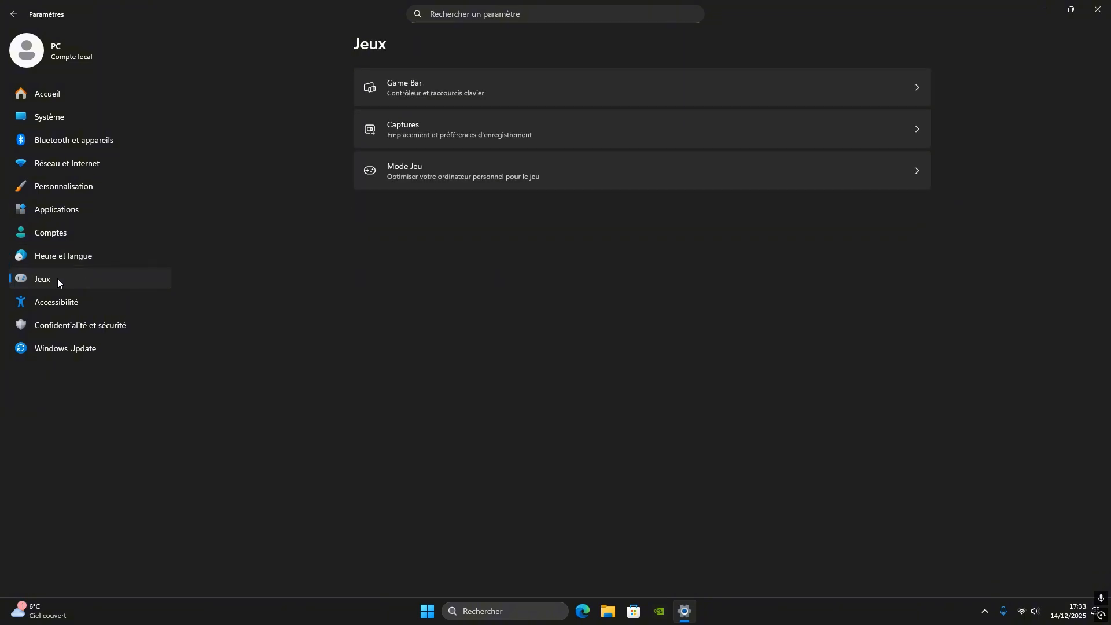
pyautogui.click(430, 96)
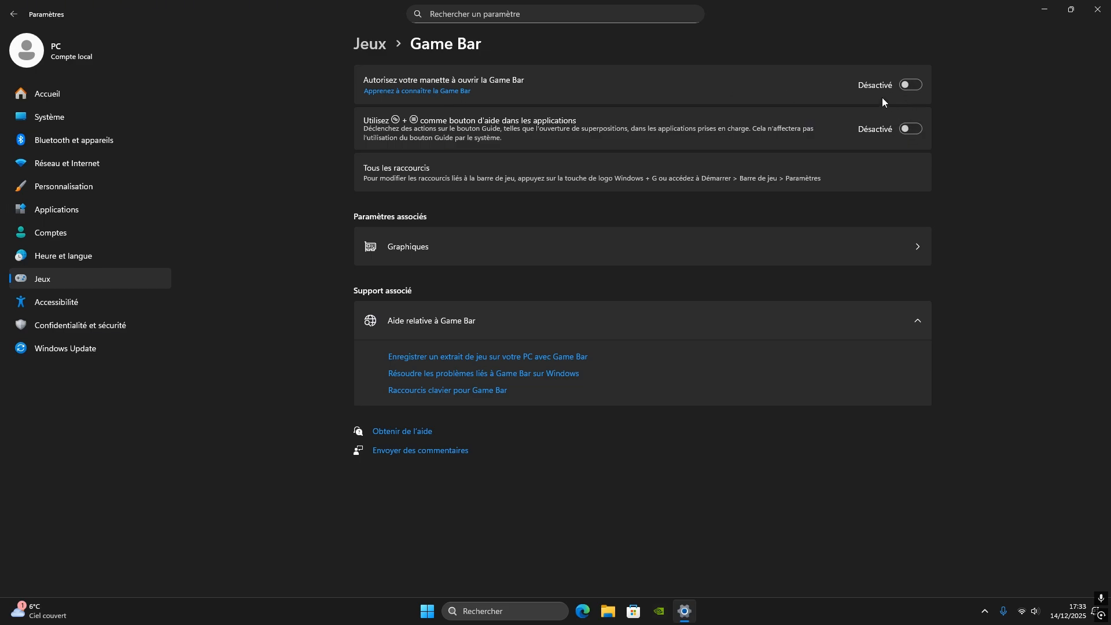
pyautogui.hotkey('alt', 'Left')
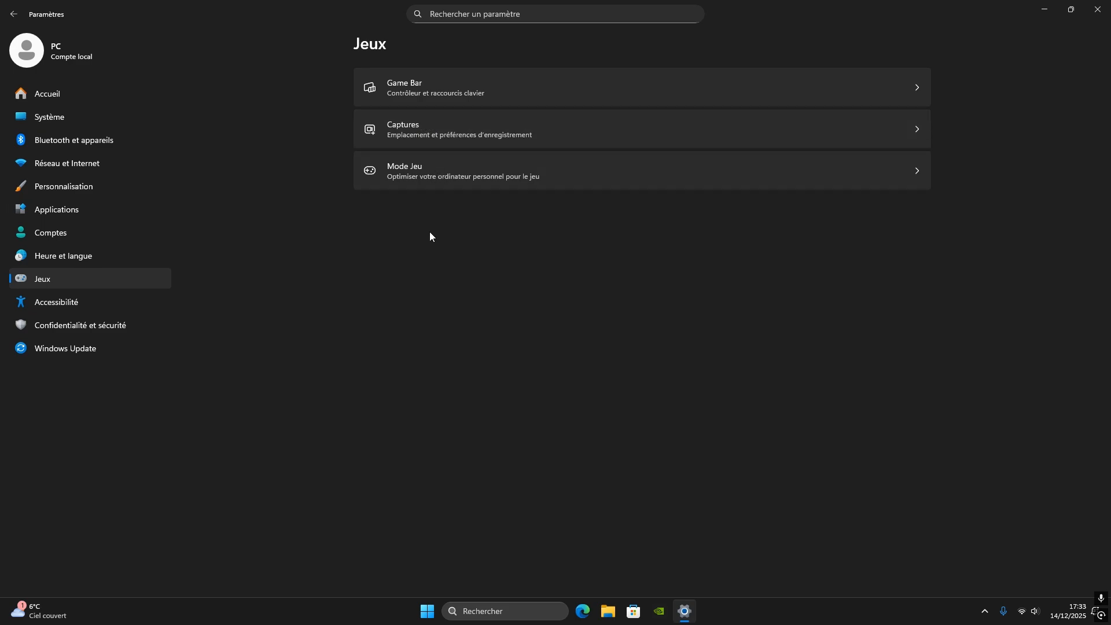
pyautogui.click(417, 170)
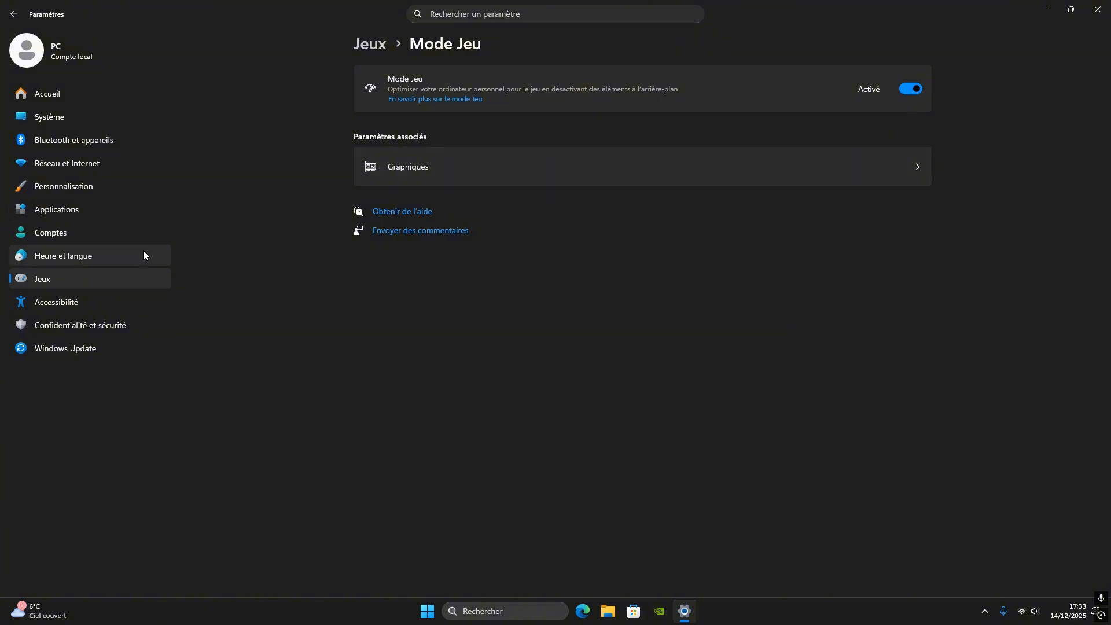
# Turn Effets d'animation off and back on in the Effets visuels accessibility settings
pyautogui.click(63, 302)
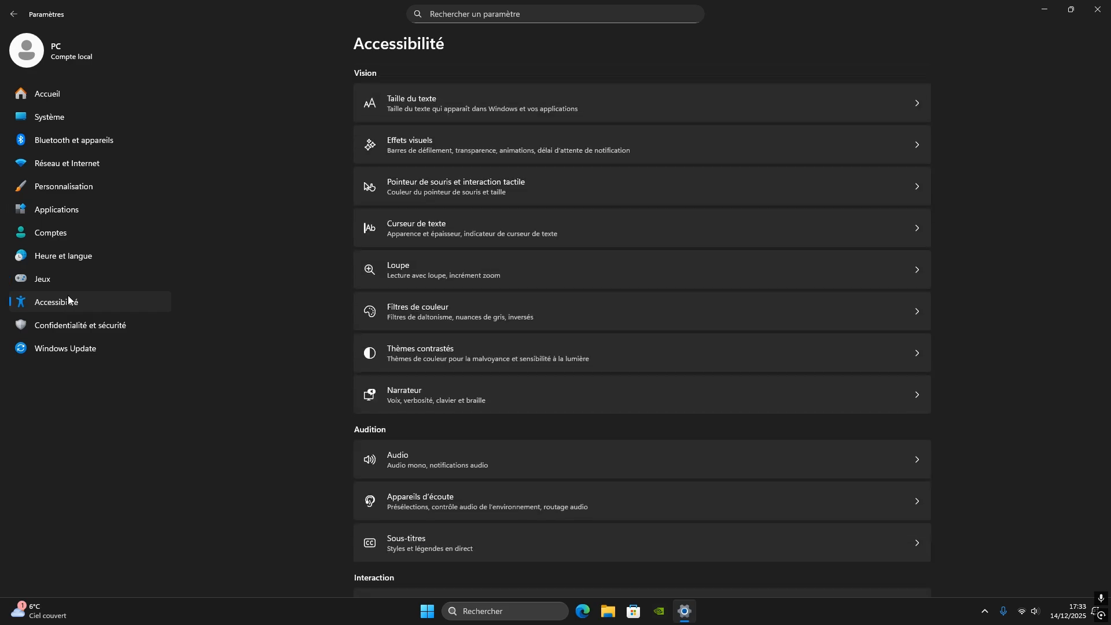
pyautogui.click(417, 144)
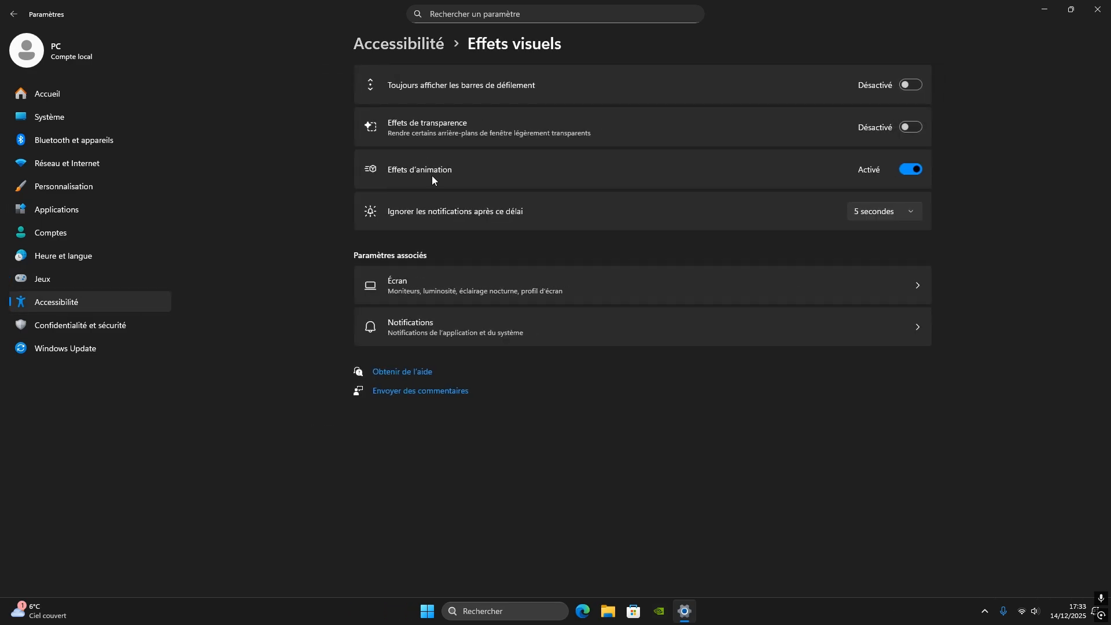
pyautogui.click(911, 170)
pyautogui.click(912, 169)
# Review the Contrôle des applications et du navigateur page of Sécurité Windows from the Confidentialité et sécurité settings, and close it
pyautogui.click(76, 326)
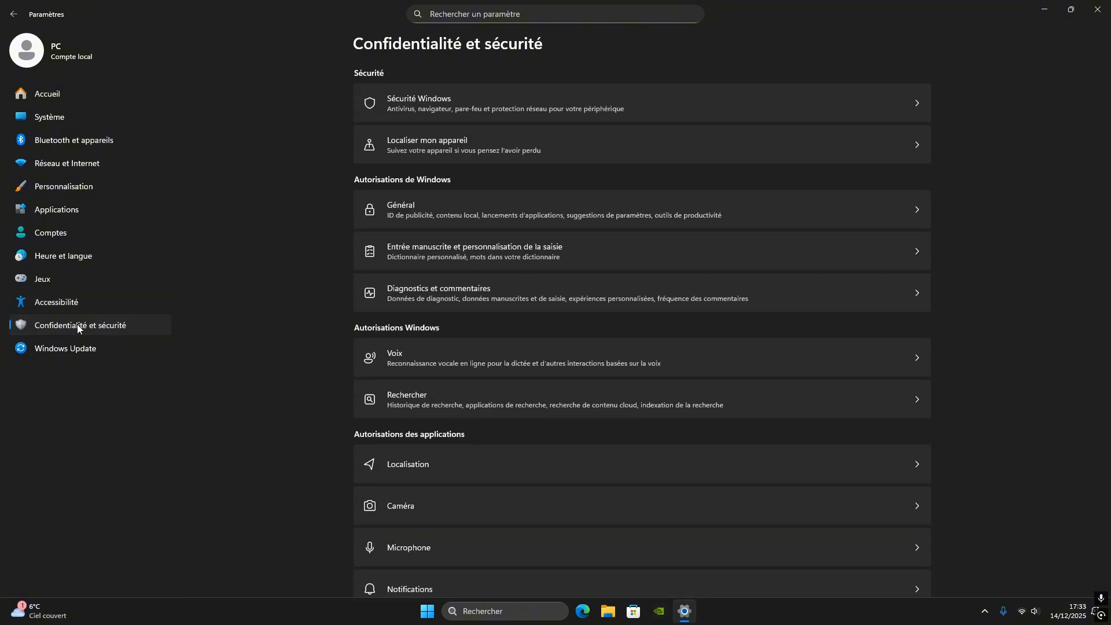
pyautogui.click(448, 103)
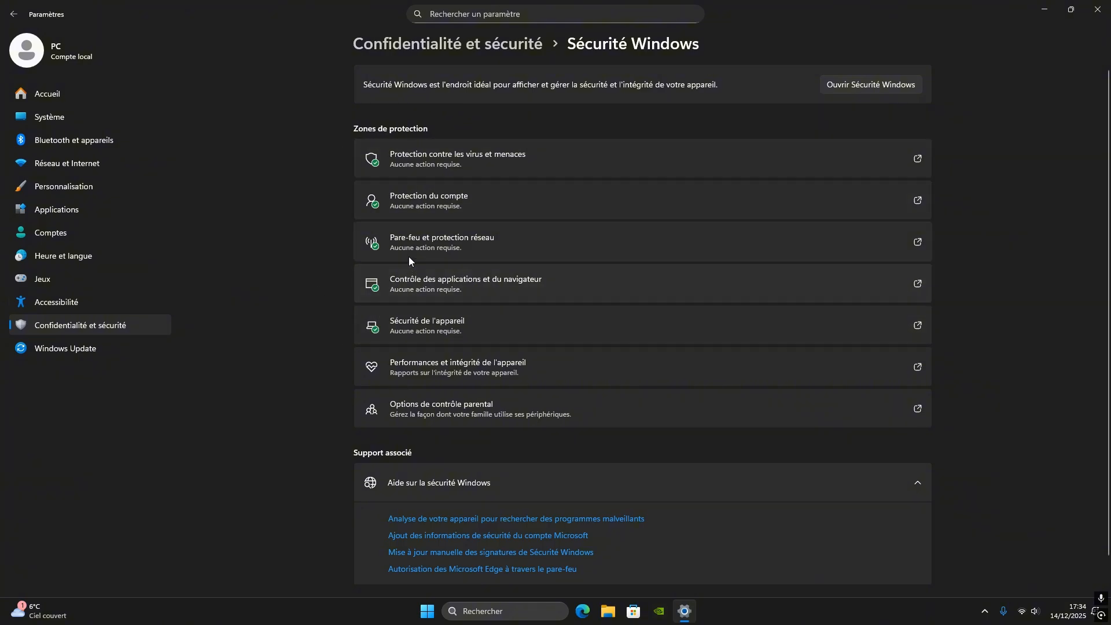
pyautogui.click(438, 285)
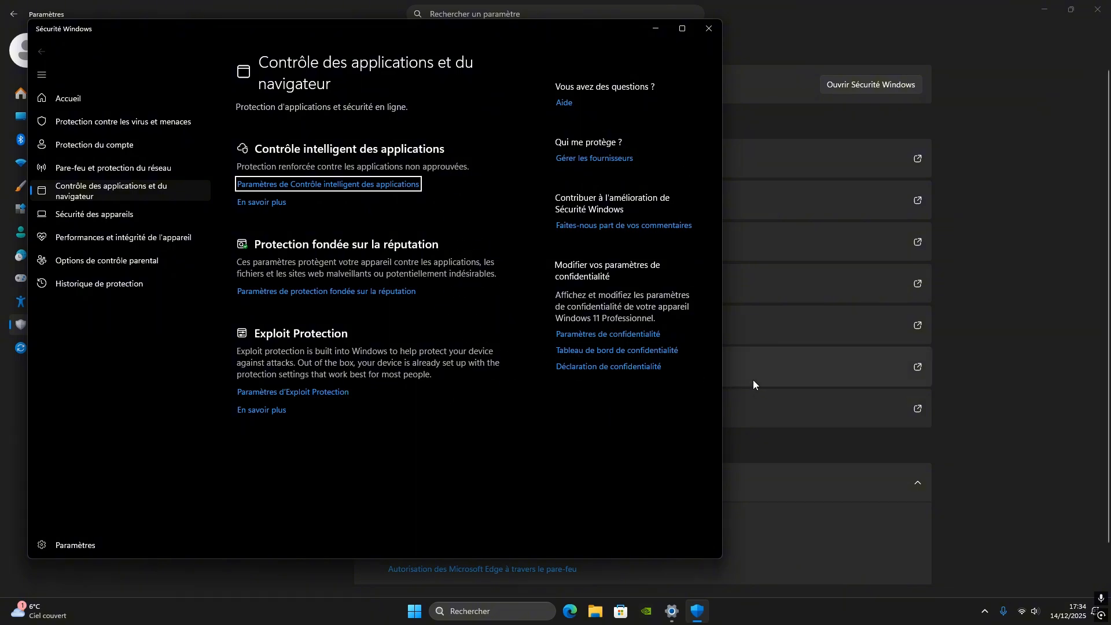
pyautogui.click(708, 28)
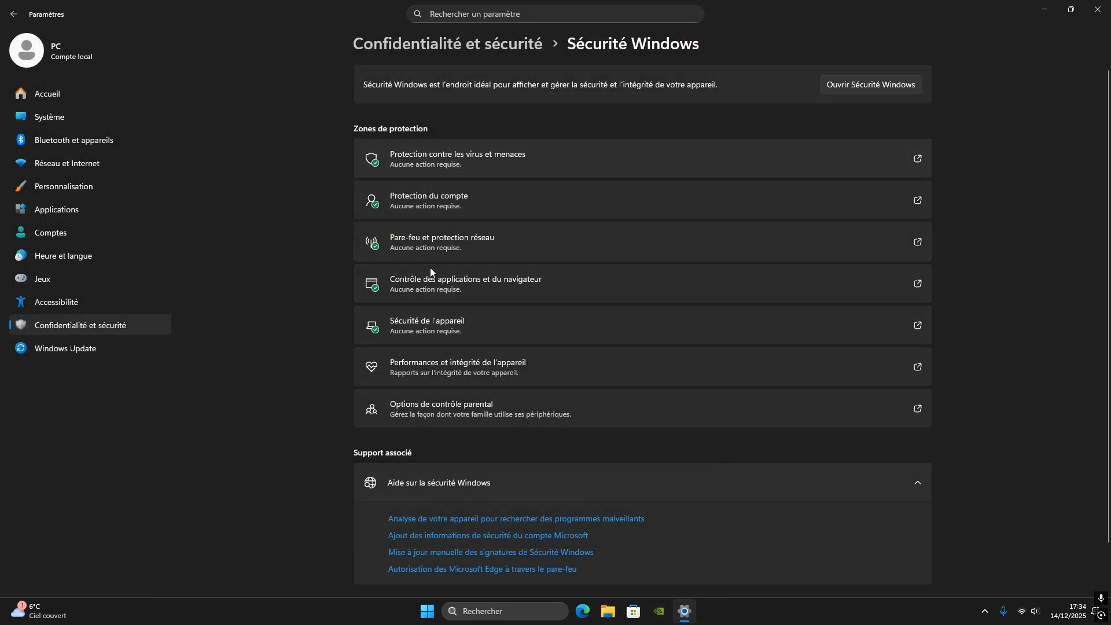
pyautogui.hotkey('alt', 'Left')
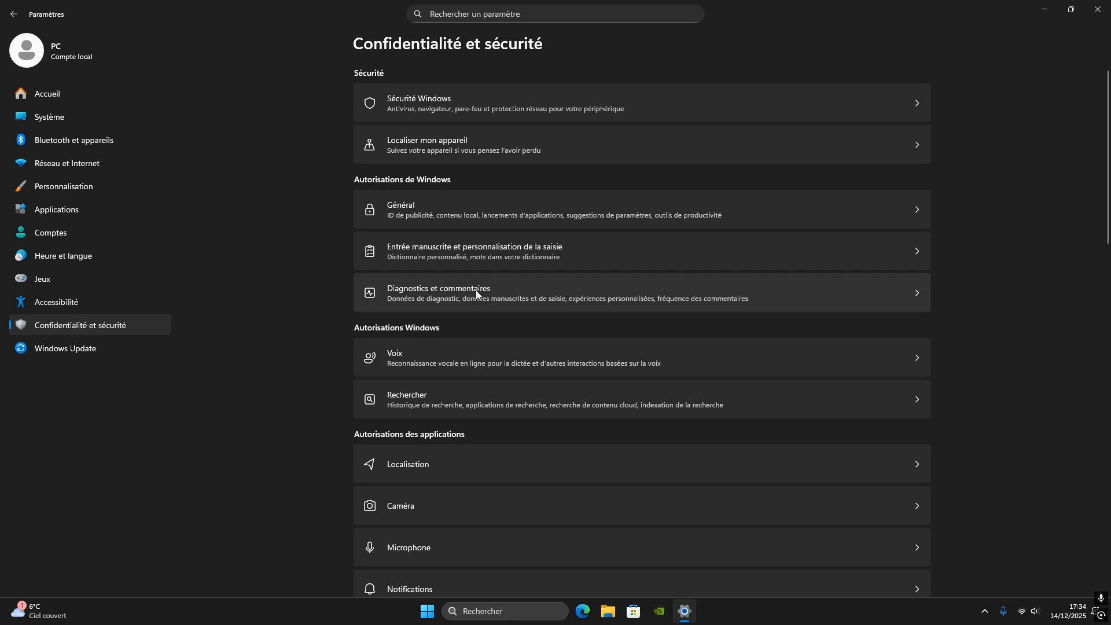
# Check the switches on the Général and Entrée manuscrite et personnalisation de la saisie privacy pages
pyautogui.click(398, 208)
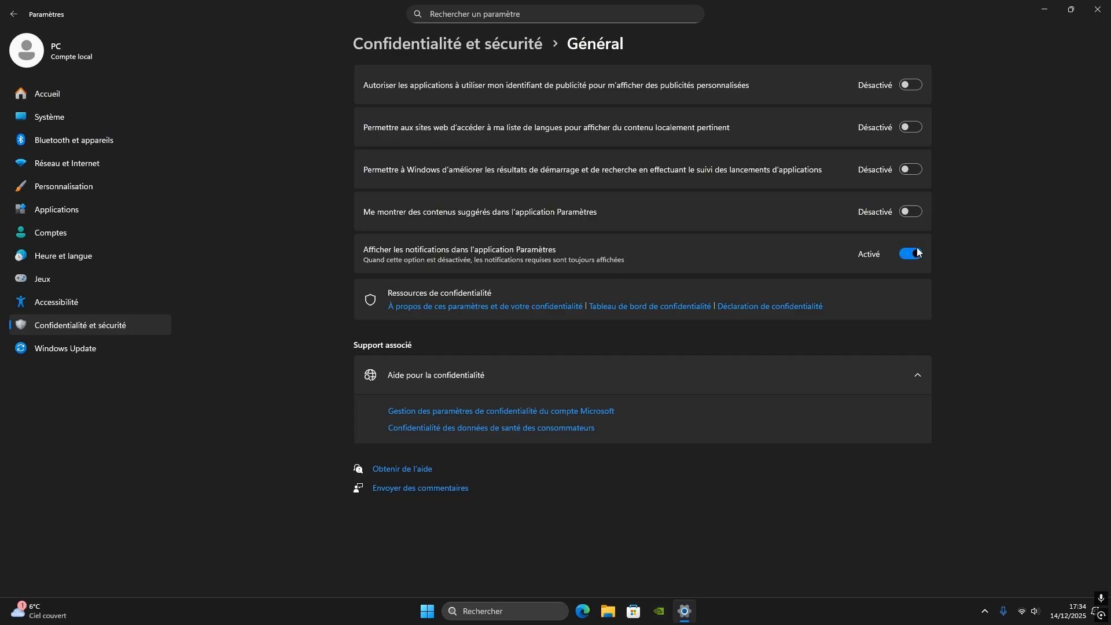
pyautogui.click(116, 322)
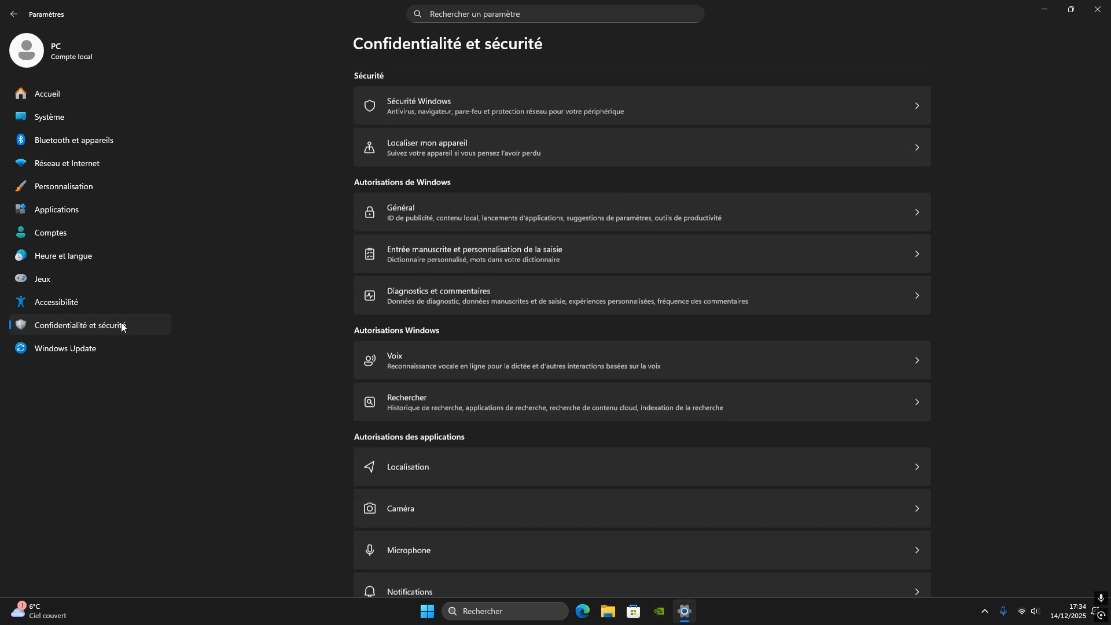
pyautogui.click(460, 248)
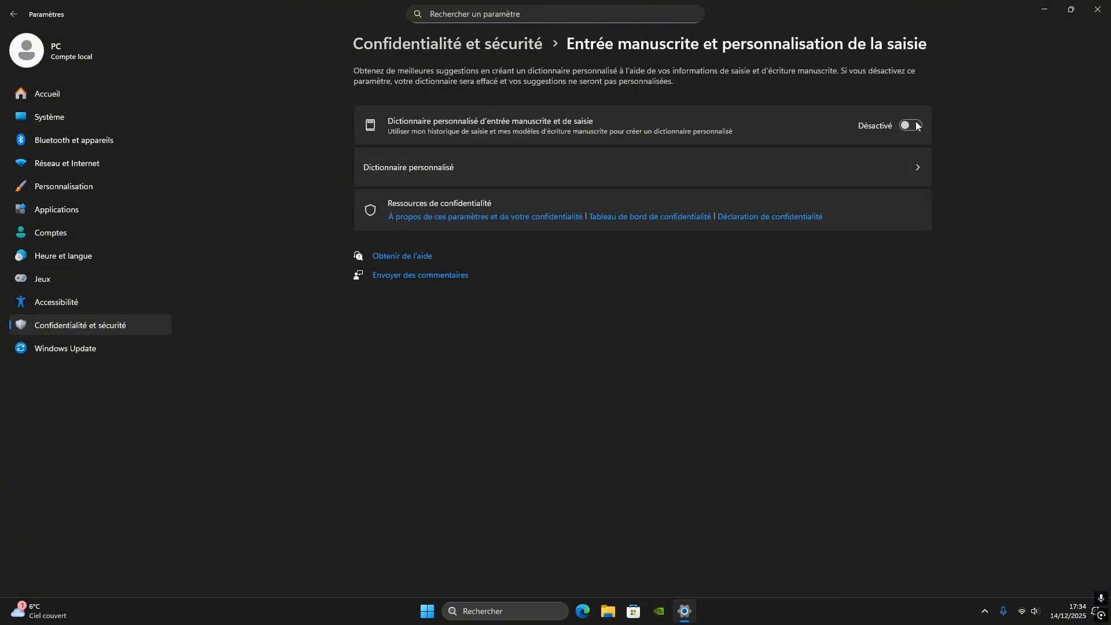
pyautogui.hotkey('alt', 'Left')
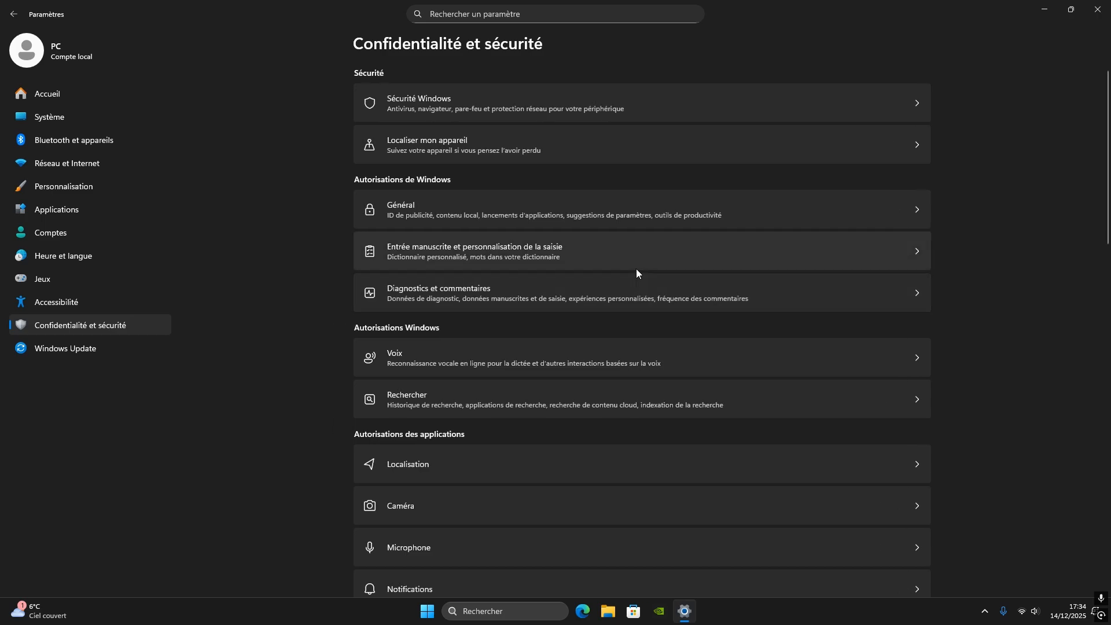
# Review the Diagnostics et commentaires options for diagnostic data, handwriting improvement, personalised experiences and diagnostic data viewing
pyautogui.click(429, 298)
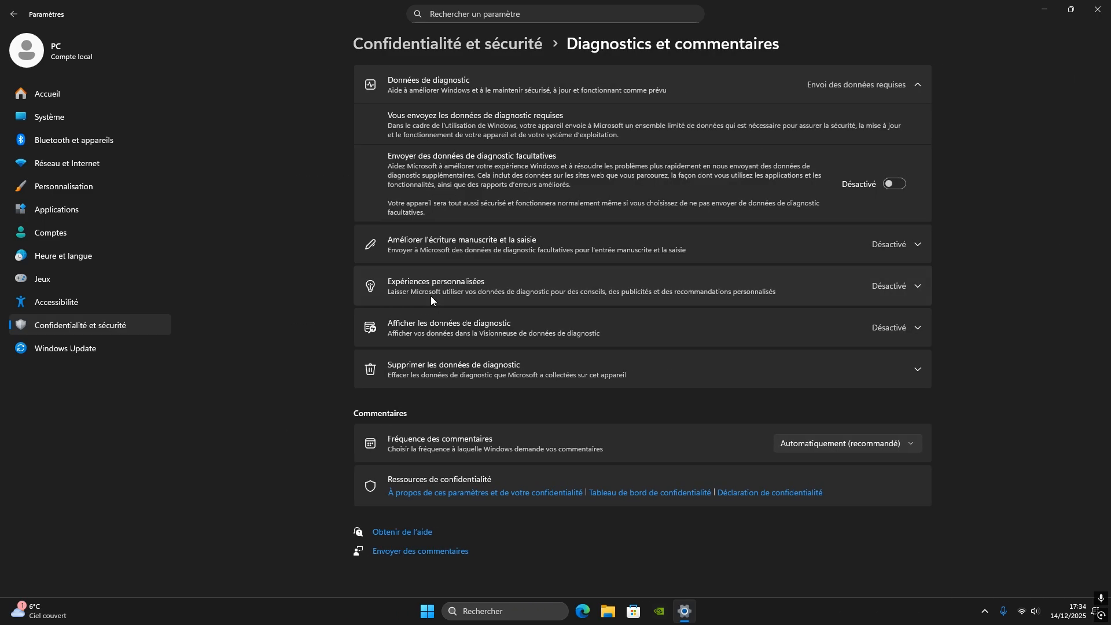
pyautogui.click(918, 84)
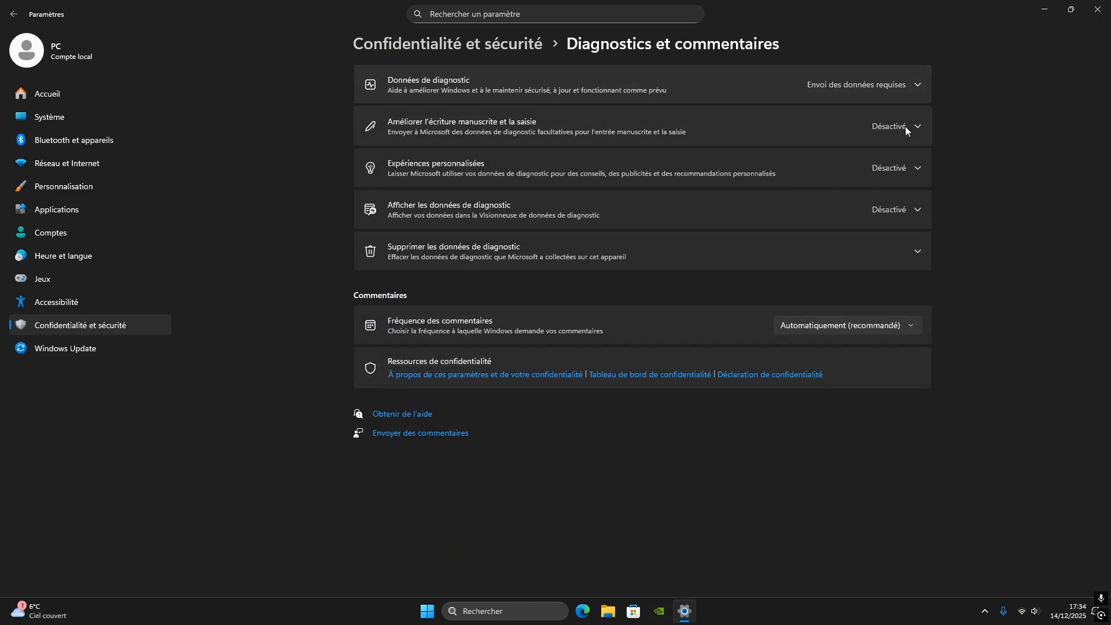
pyautogui.click(886, 128)
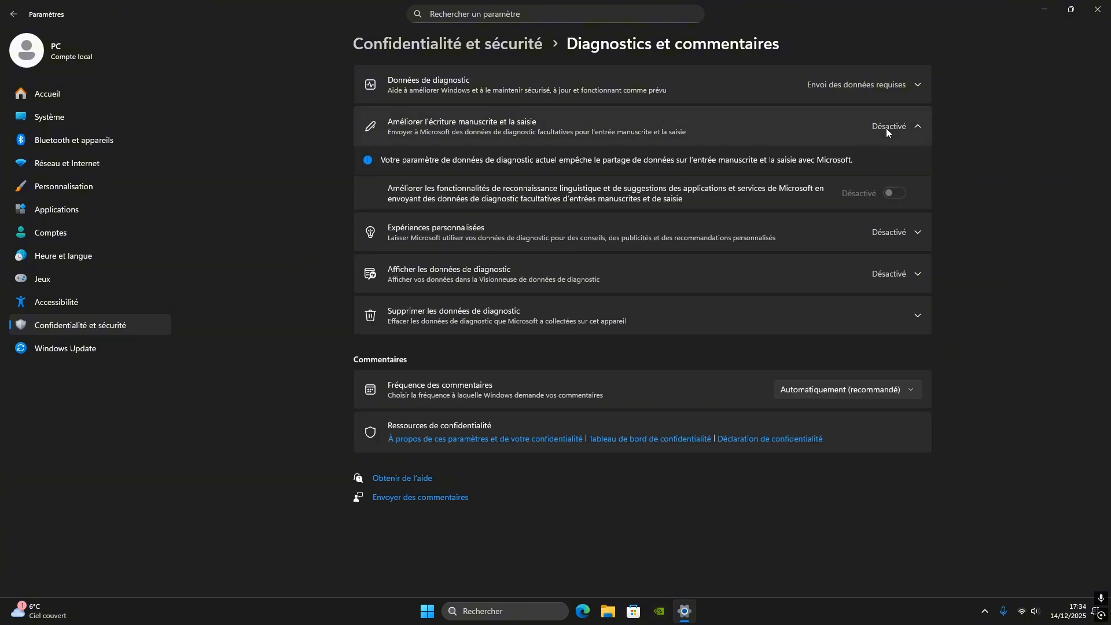
pyautogui.click(886, 127)
pyautogui.click(887, 165)
pyautogui.click(870, 176)
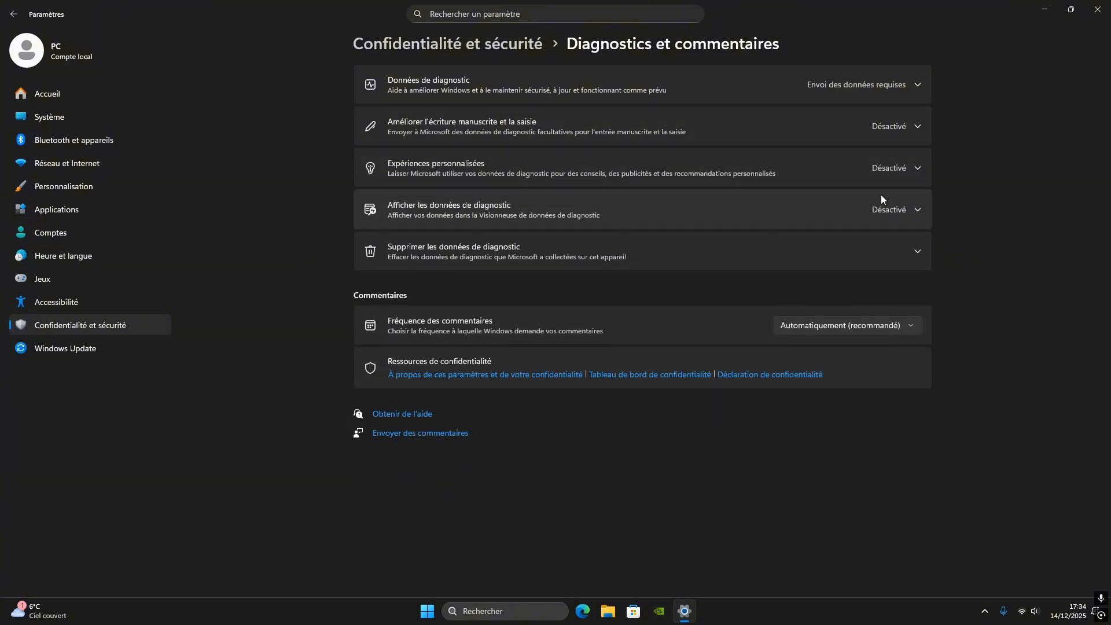
pyautogui.click(882, 208)
pyautogui.click(890, 213)
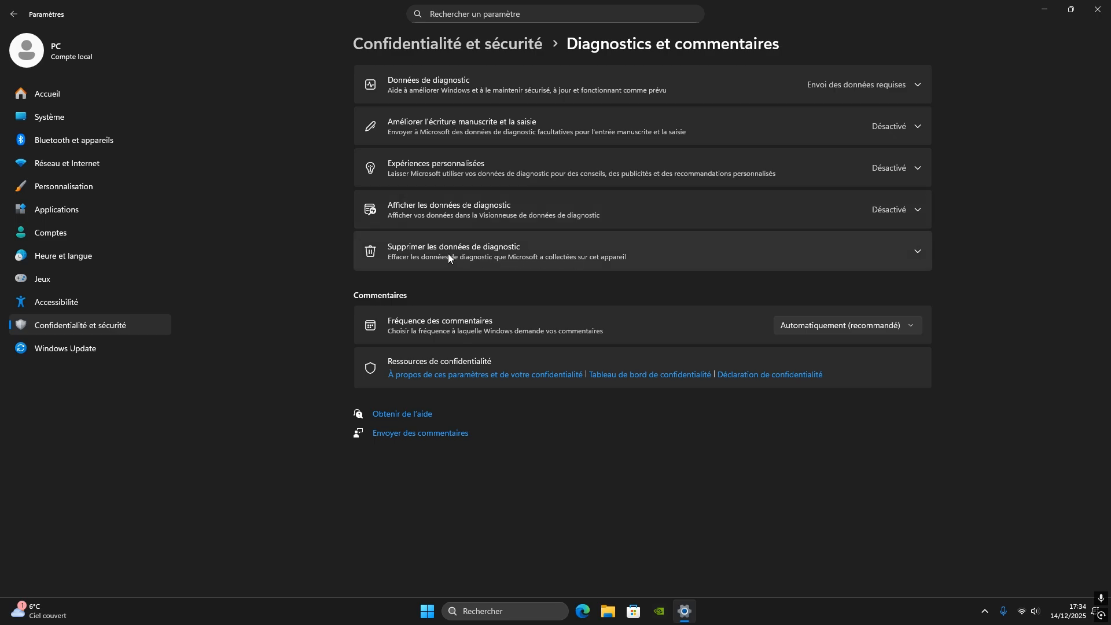
# Delete the diagnostic data Microsoft has collected on this device and return to Confidentialité et sécurité
pyautogui.click(449, 256)
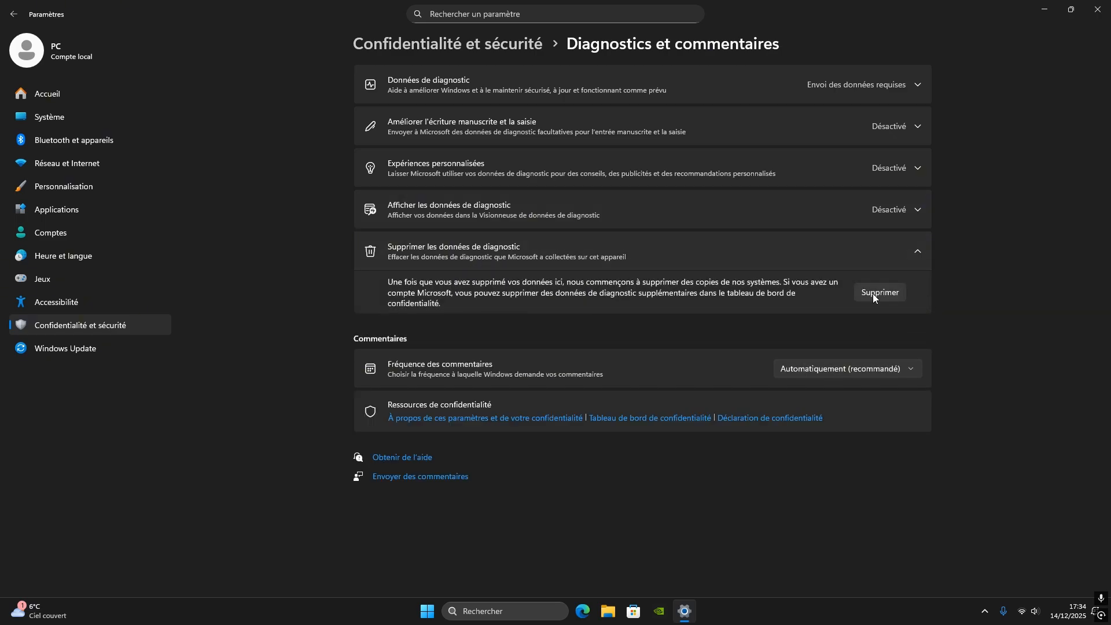
pyautogui.click(879, 291)
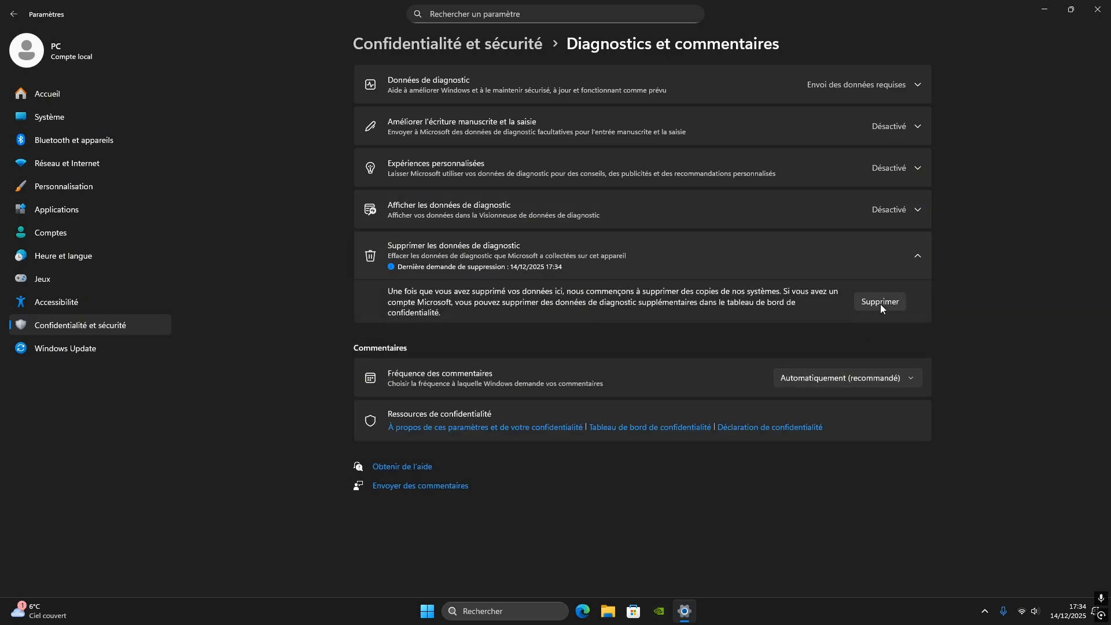
pyautogui.click(903, 249)
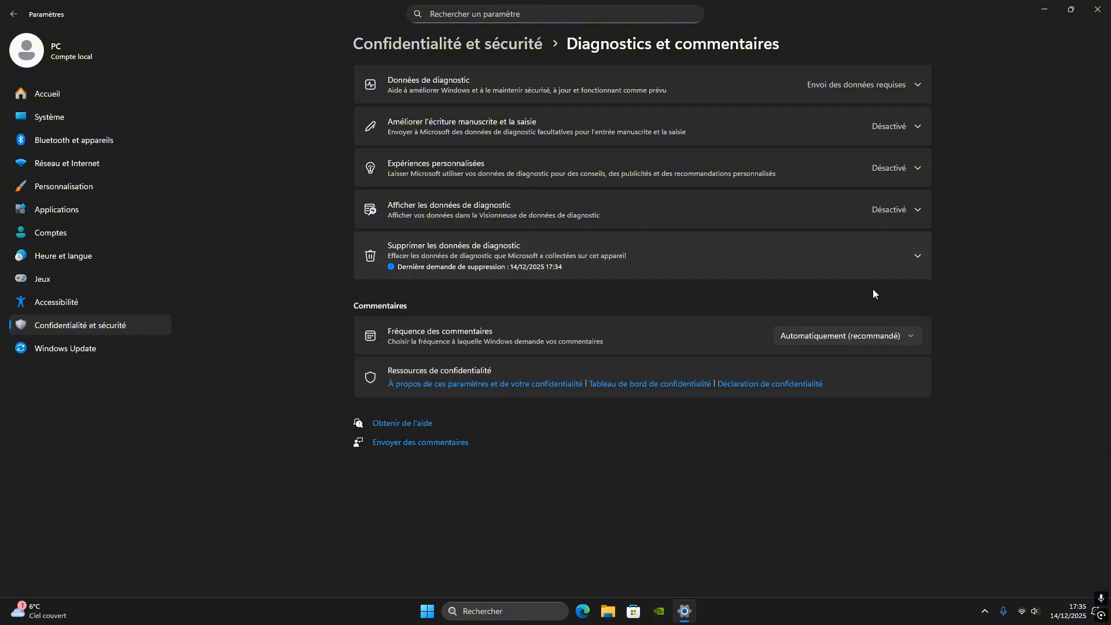
pyautogui.hotkey('alt', 'Left')
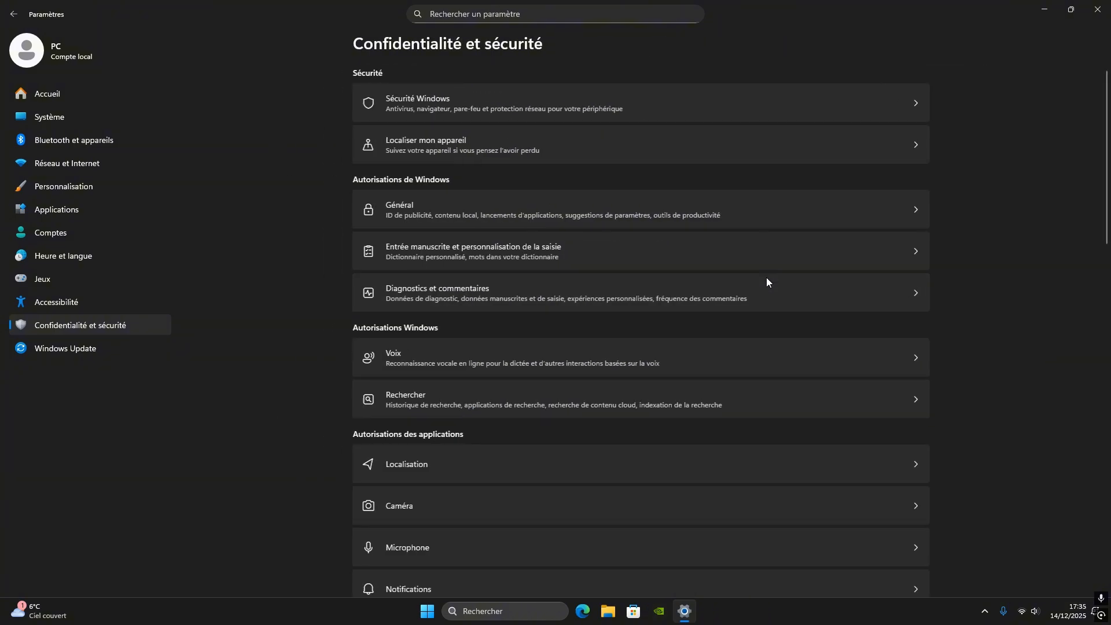
# Look through the application permissions list in Confidentialité et sécurité and check the Appels téléphoniques access switches
pyautogui.scroll(-10, 616, 323)
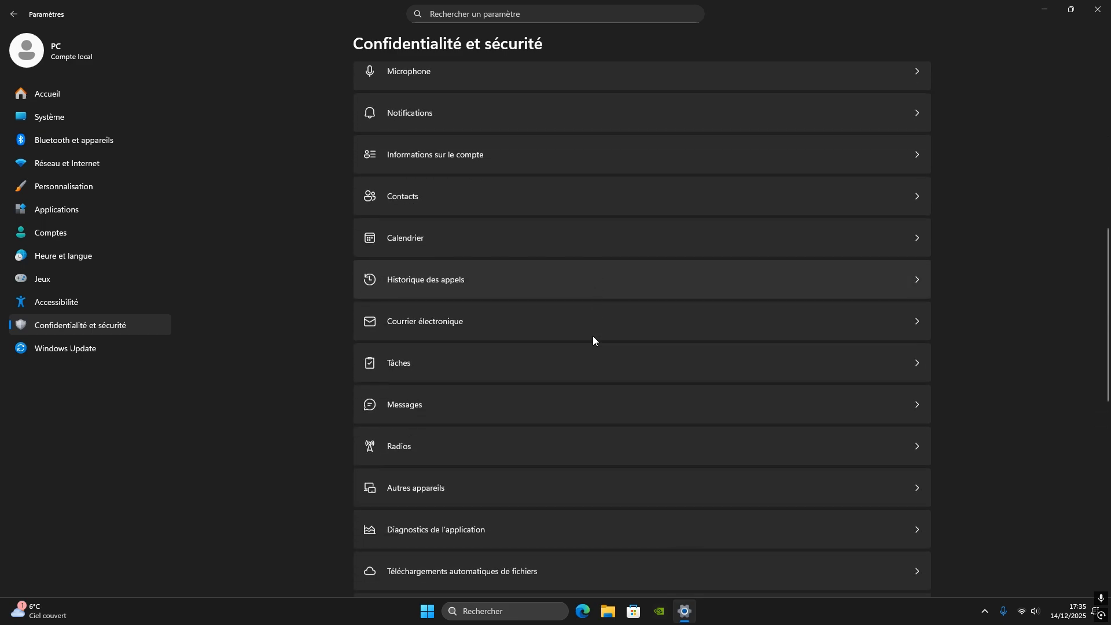
pyautogui.scroll(-5, 598, 335)
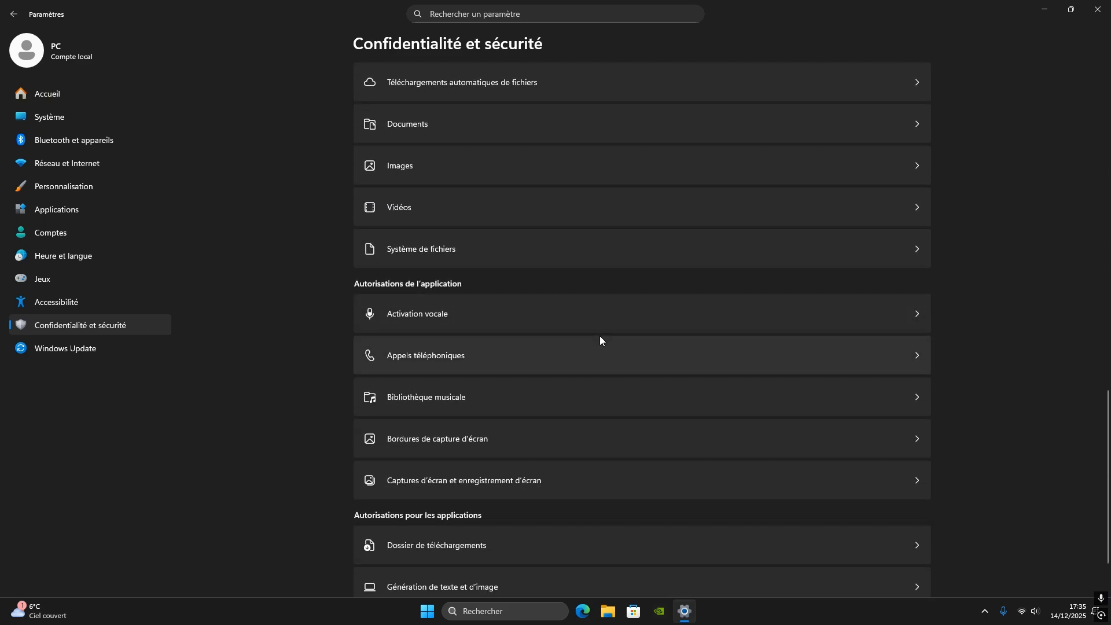
pyautogui.click(449, 354)
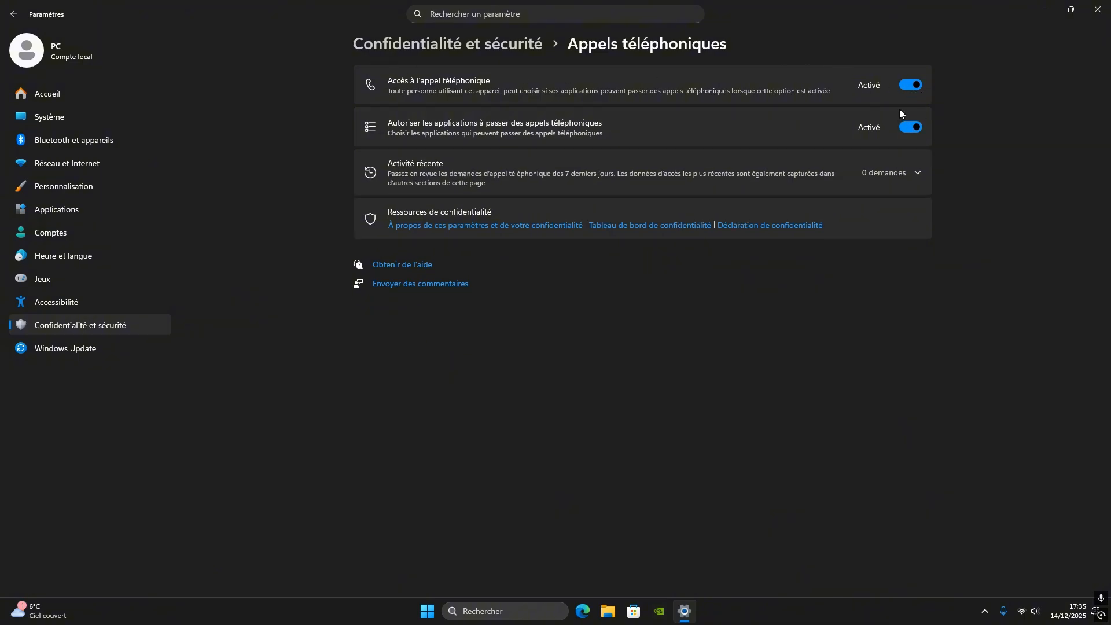
pyautogui.hotkey('alt', 'Left')
pyautogui.scroll(-10, 915, 414)
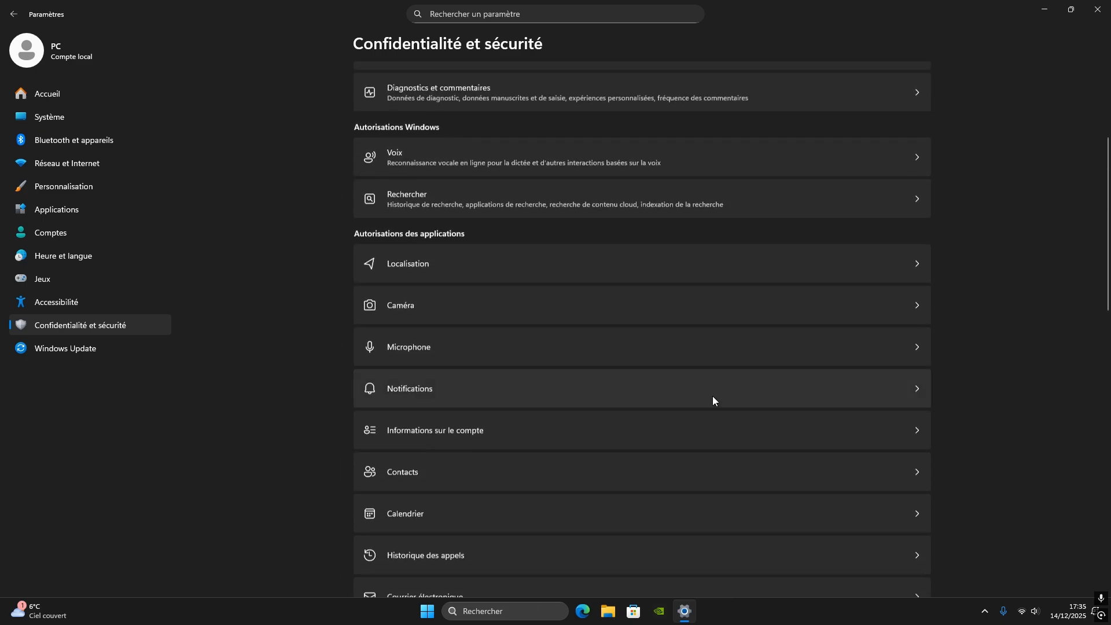
pyautogui.scroll(-5, 686, 459)
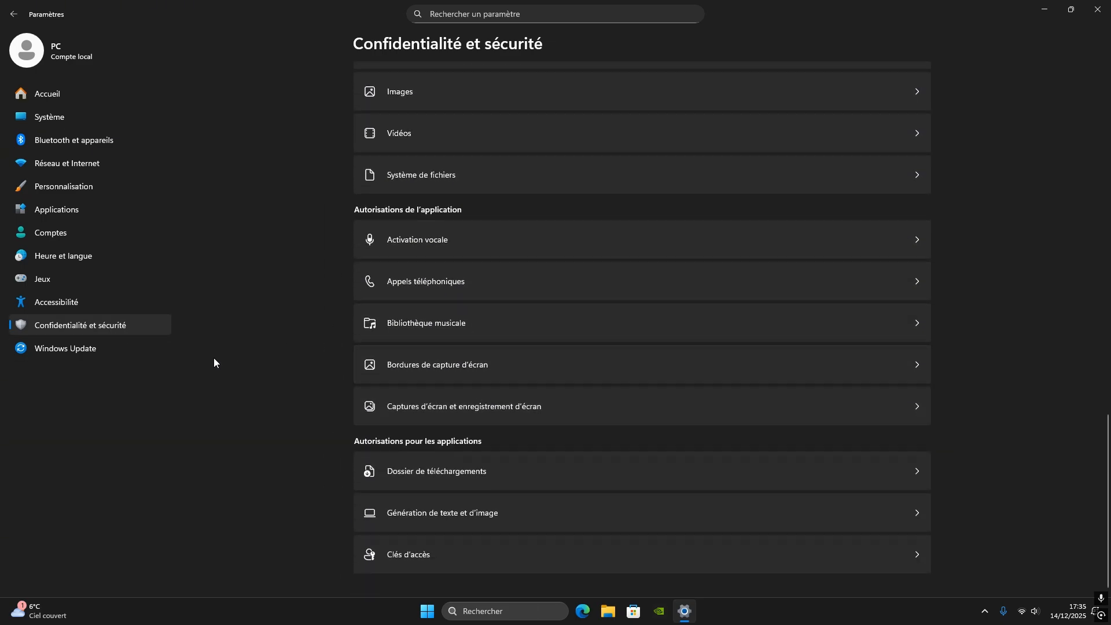
# Suspend Windows Update for 5 weeks and close the Paramètres window
pyautogui.click(60, 350)
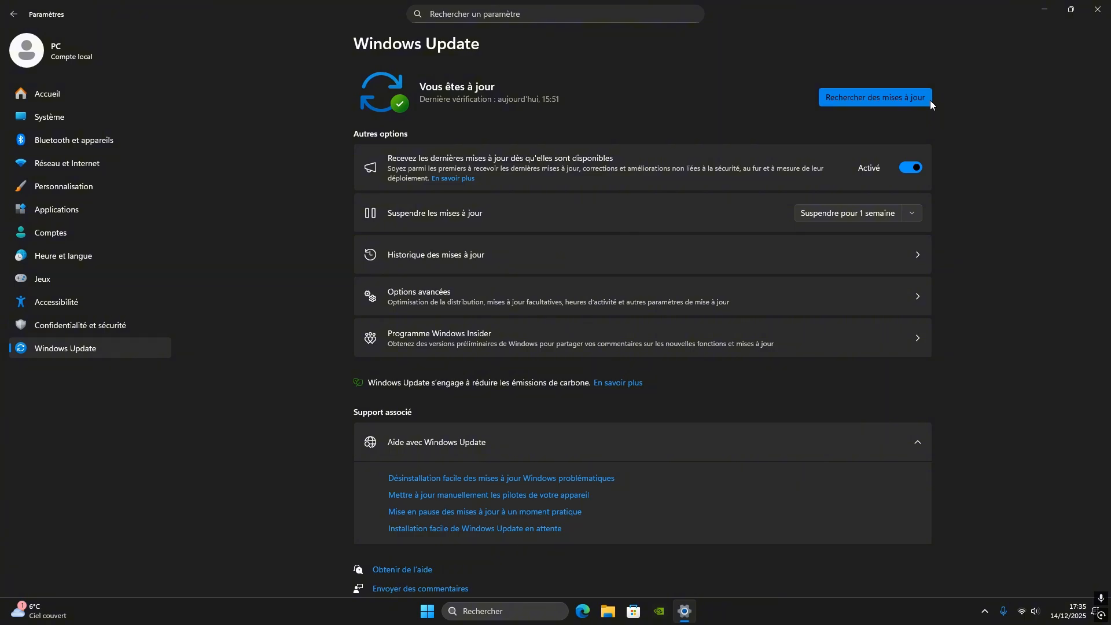
pyautogui.click(911, 214)
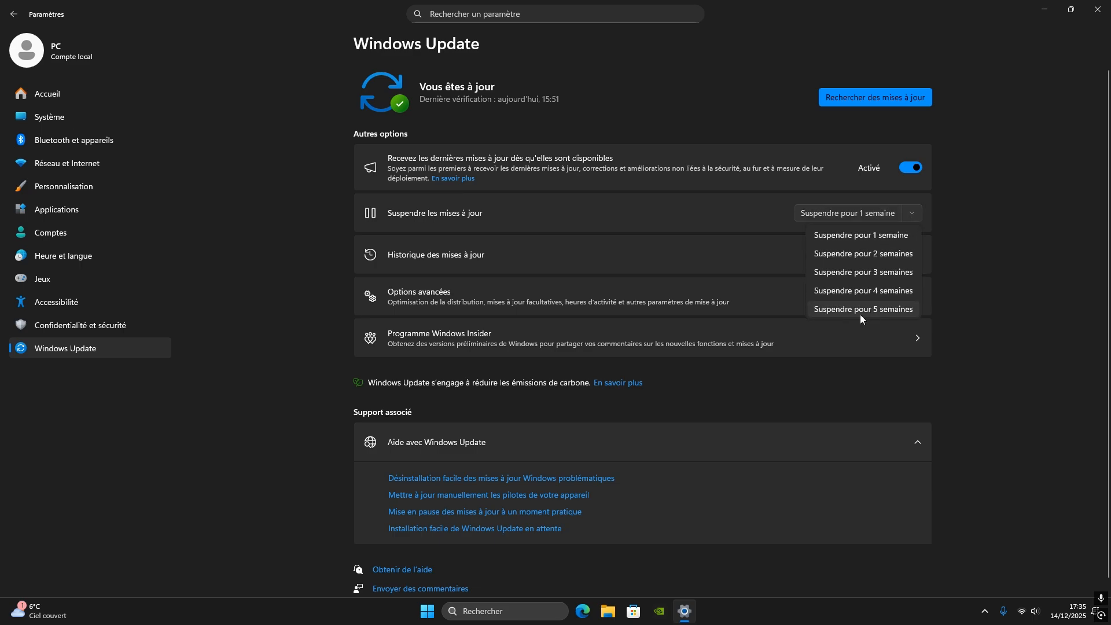
pyautogui.click(900, 311)
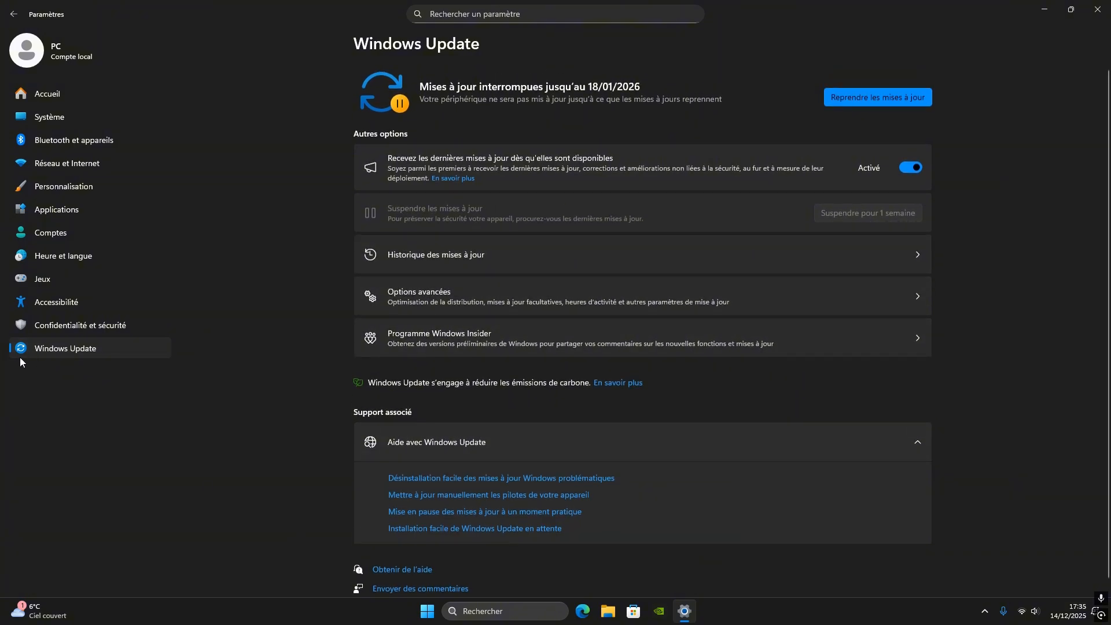
pyautogui.click(1097, 9)
pyautogui.moveTo(203, 136); pyautogui.dragTo(935, 382)
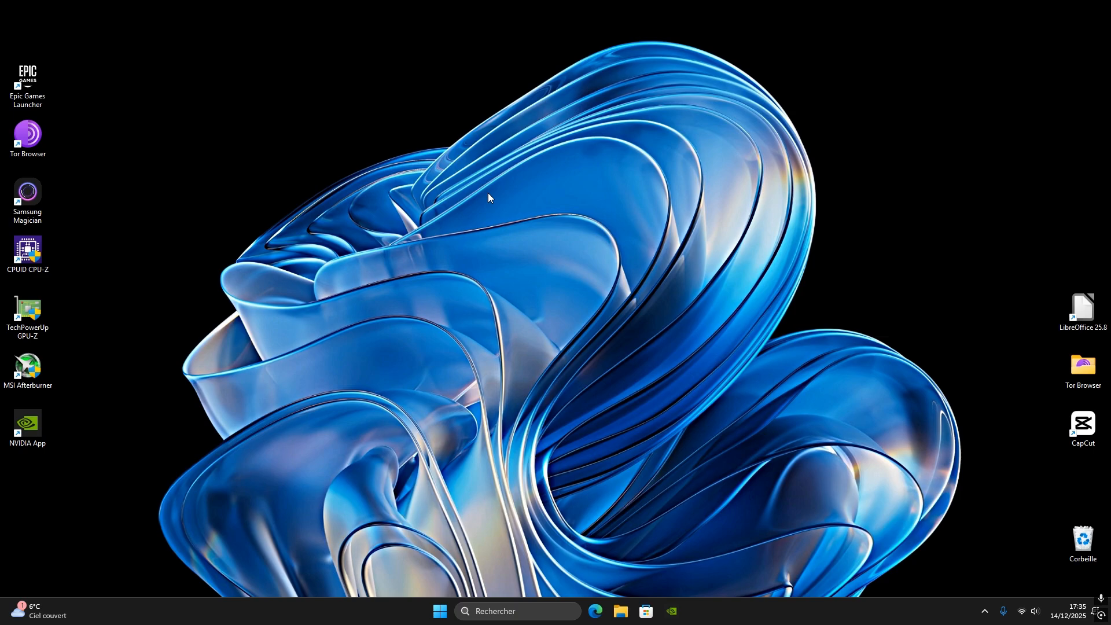
# Open Options d'alimentation under Système et sécurité in the Panneau de configuration and shift its window slightly to make room beside it
pyautogui.click(499, 613)
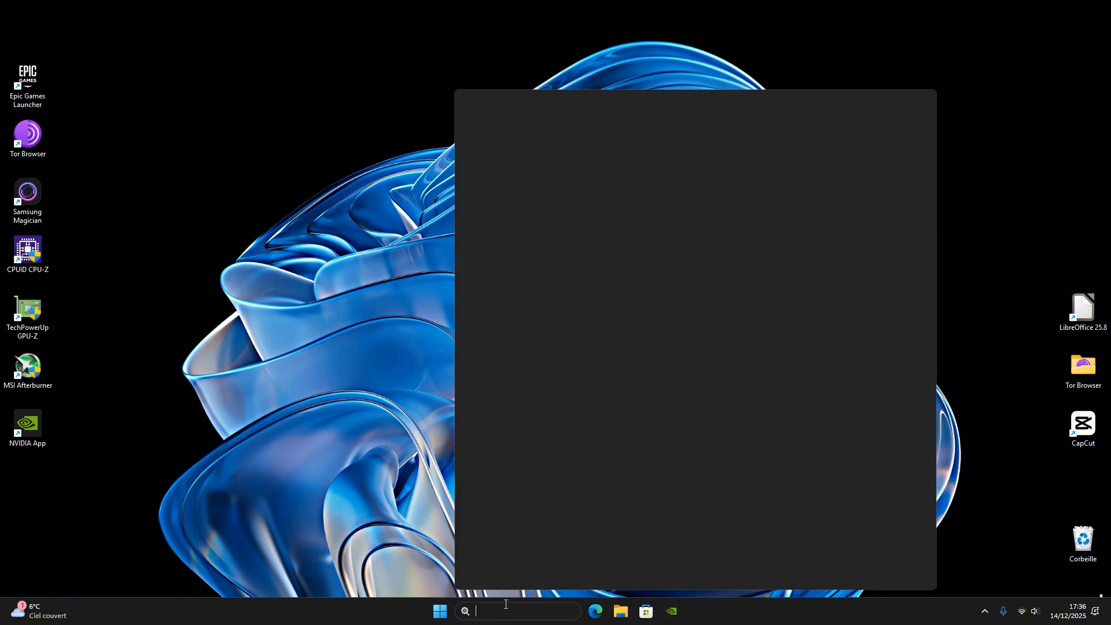
pyautogui.write('pann')
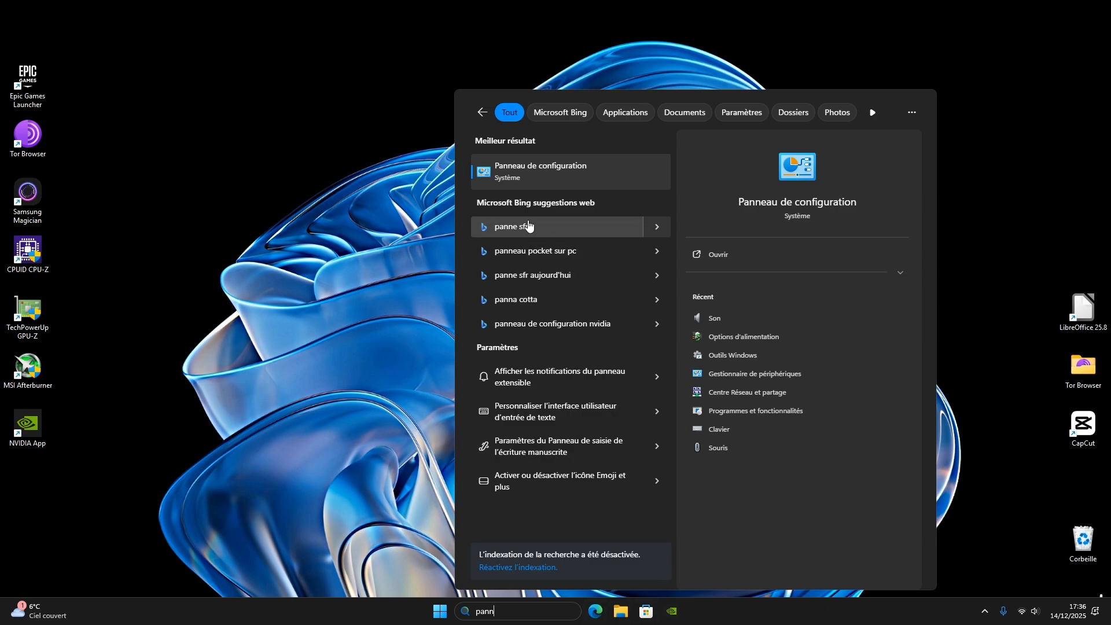
pyautogui.click(534, 166)
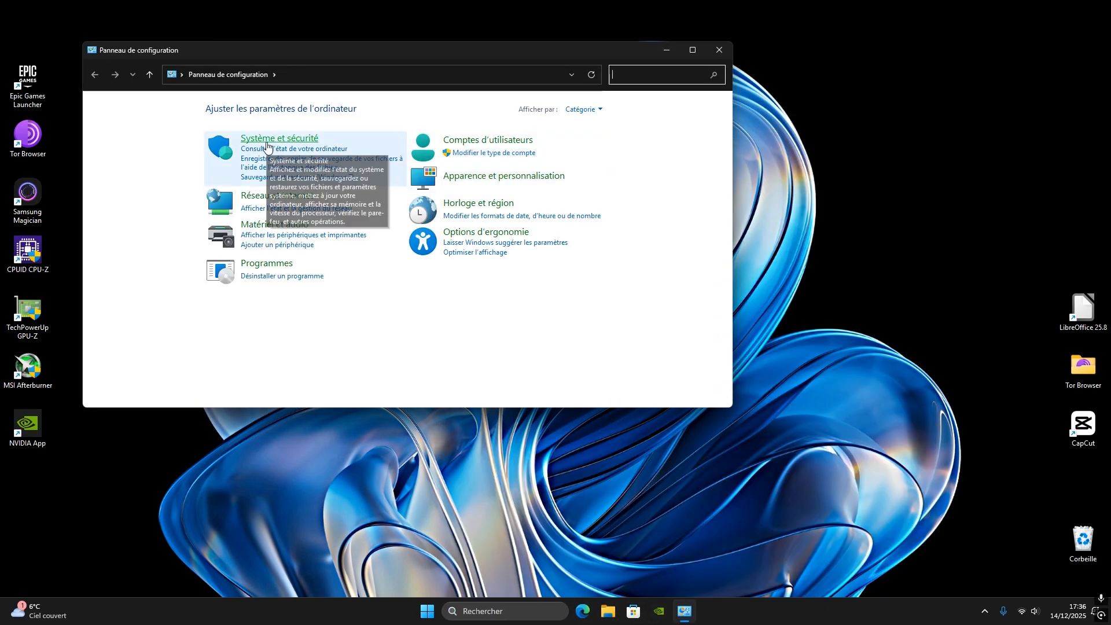
pyautogui.click(267, 142)
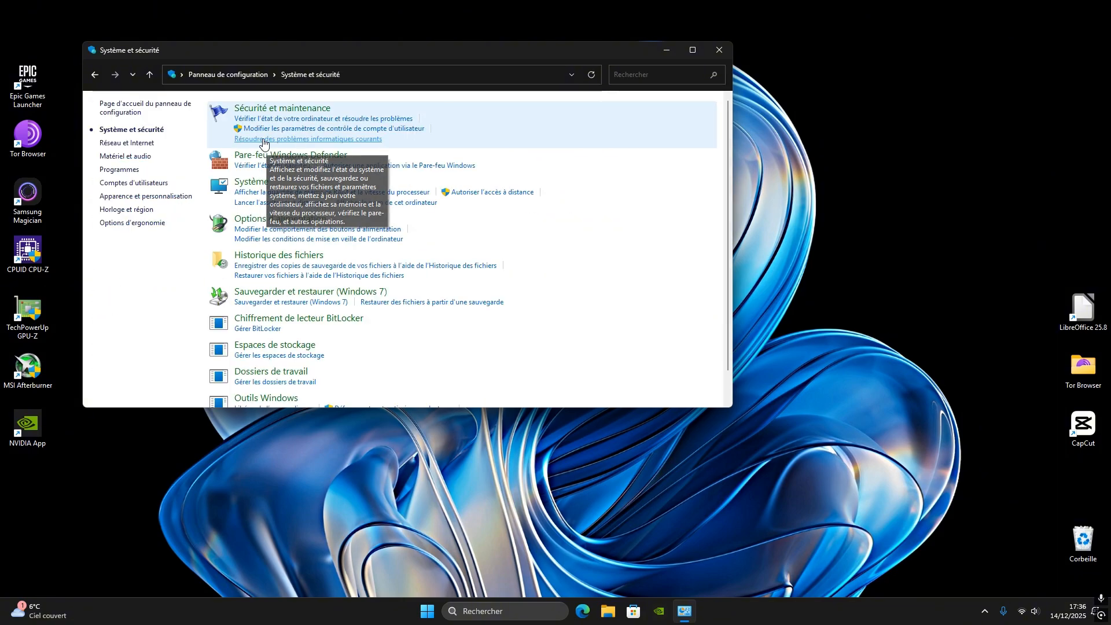
pyautogui.click(258, 218)
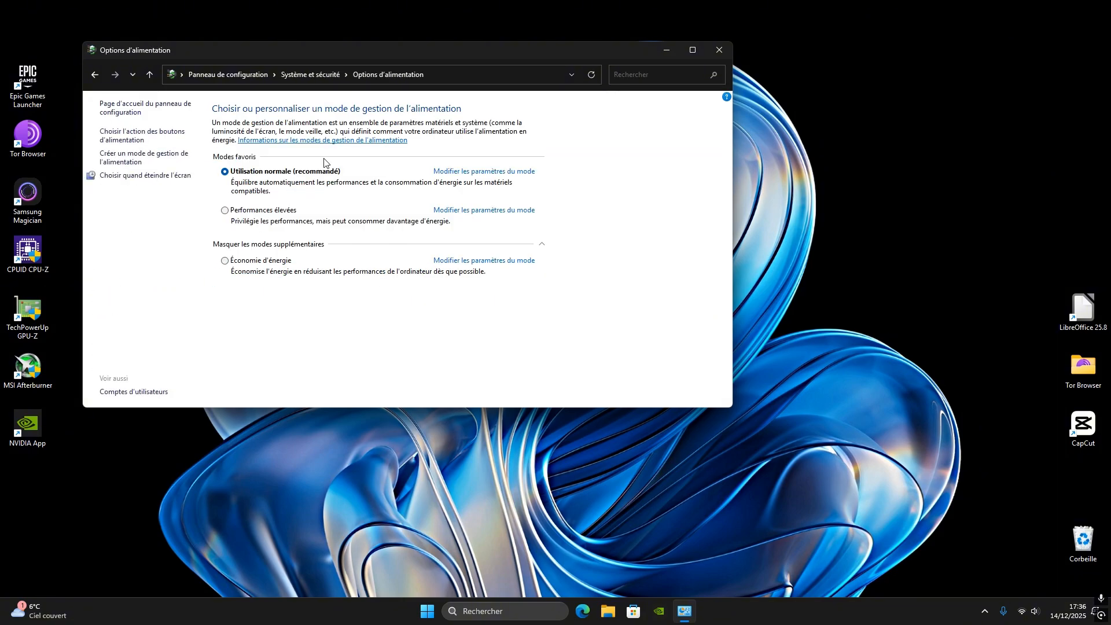
pyautogui.moveTo(376, 50); pyautogui.dragTo(322, 51)
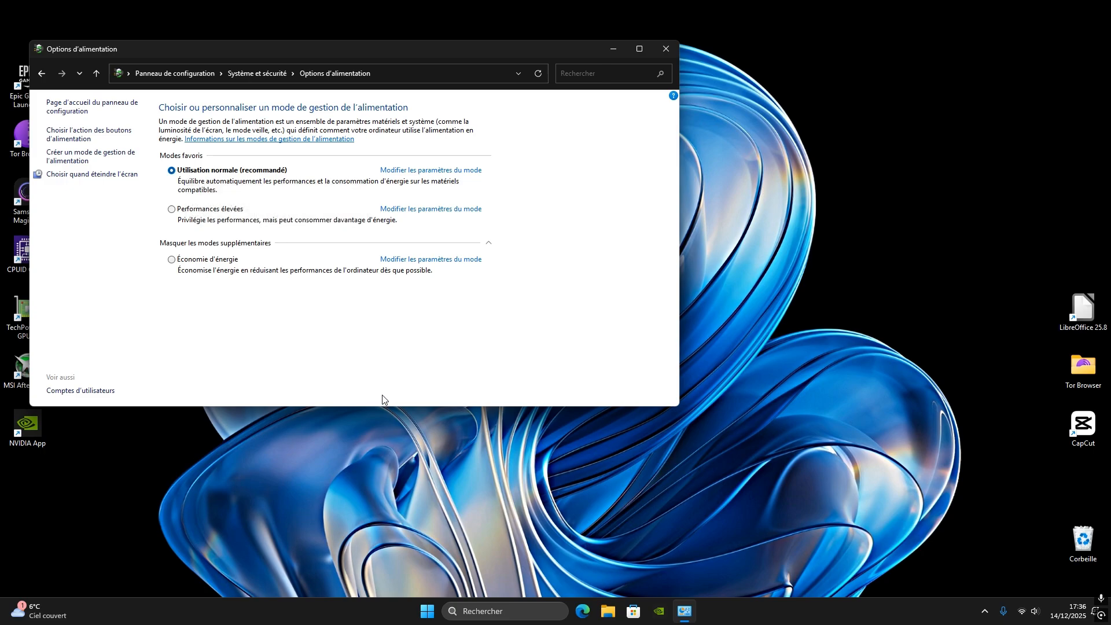
# Open the Gestionnaire des tâches and place its window beside the Options d'alimentation window
pyautogui.rightClick(427, 610)
pyautogui.click(432, 467)
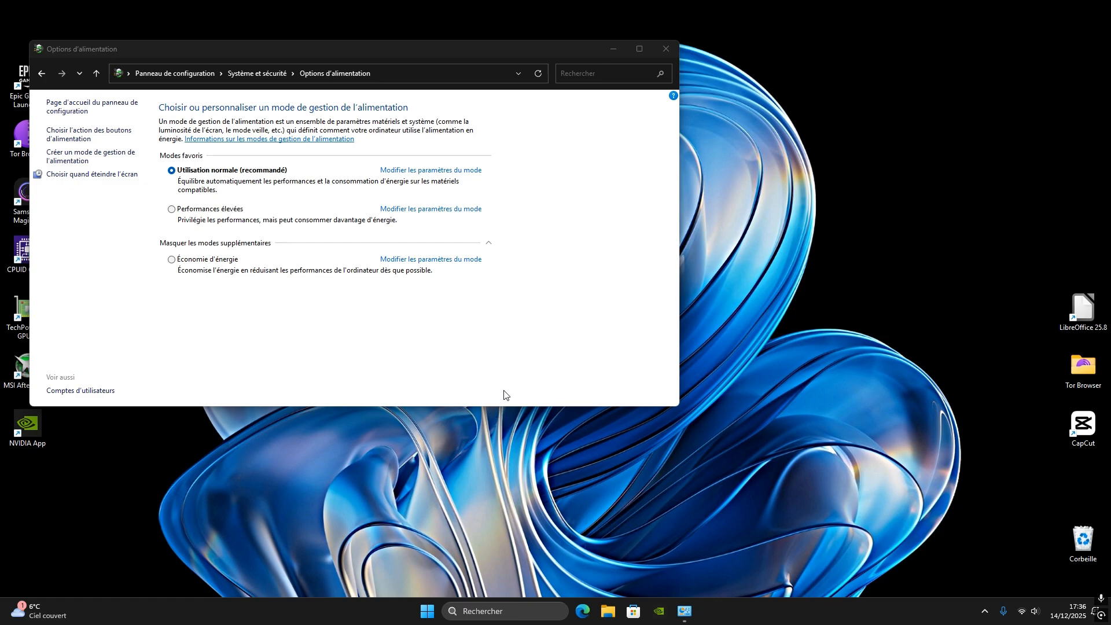
pyautogui.moveTo(397, 153); pyautogui.dragTo(788, 109)
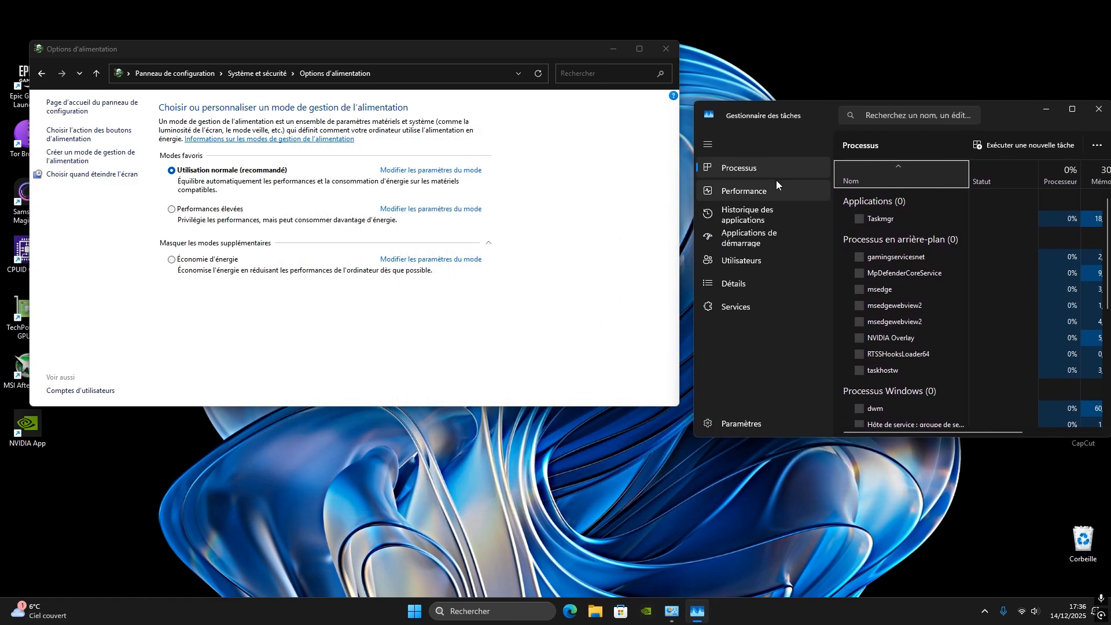
# Check the processor's Performance readings in the Gestionnaire des tâches while trying the Performances élevées power mode, then close the Gestionnaire des tâches
pyautogui.click(772, 189)
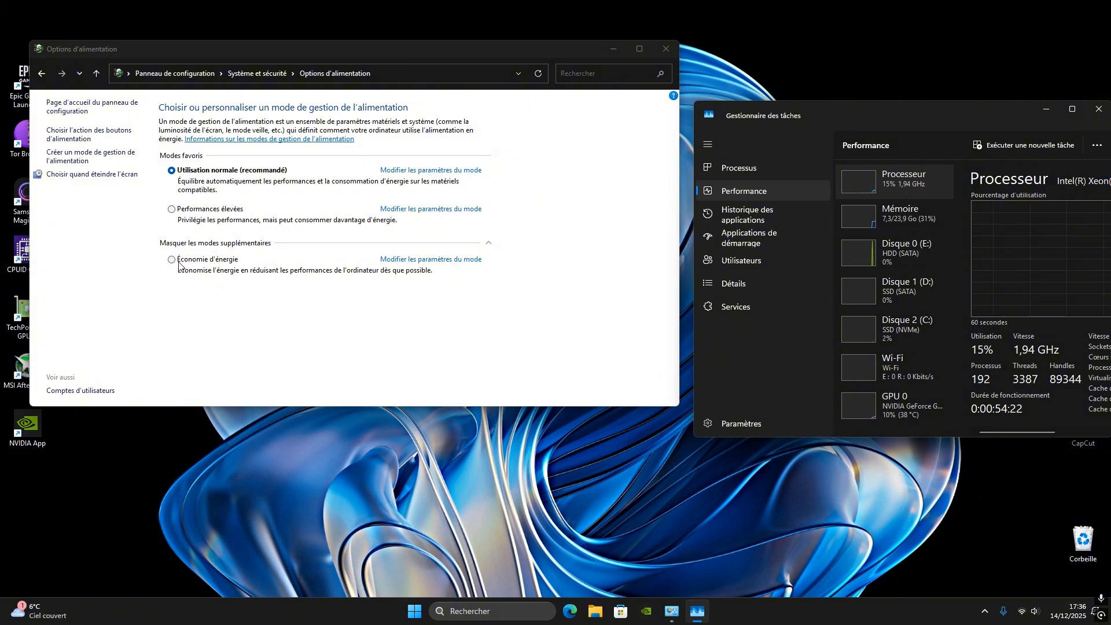
pyautogui.click(175, 209)
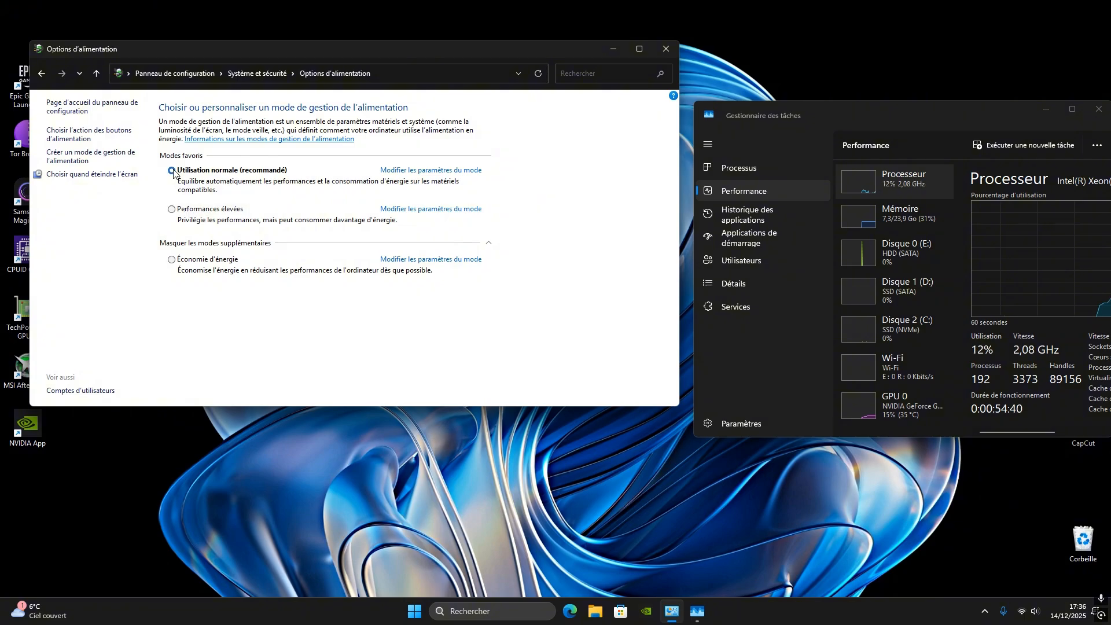
pyautogui.moveTo(856, 116); pyautogui.dragTo(775, 110)
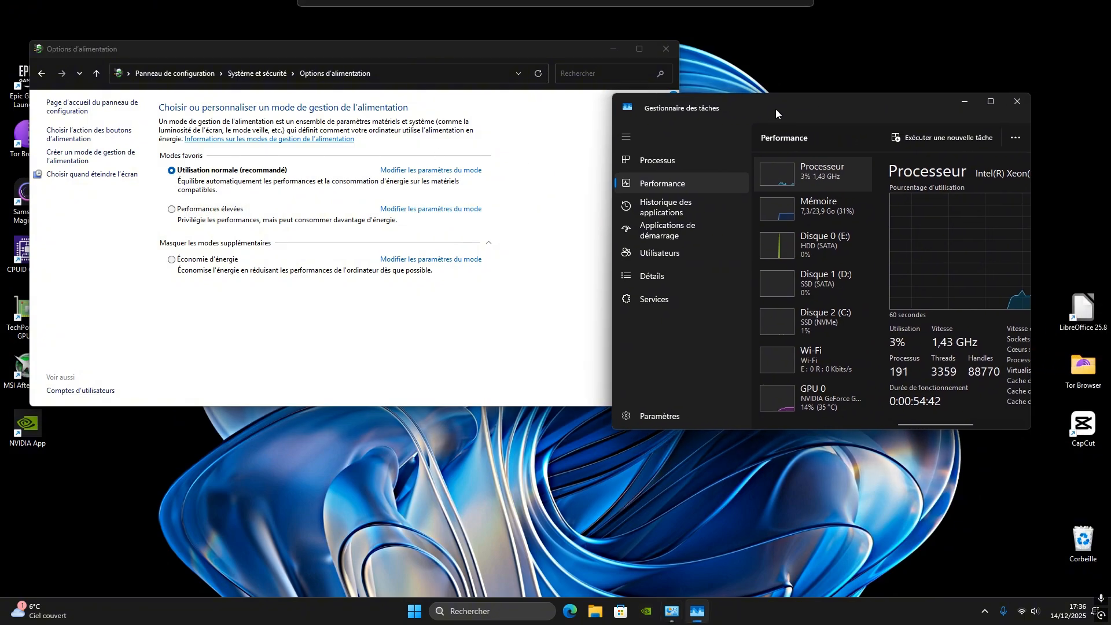
pyautogui.click(1026, 101)
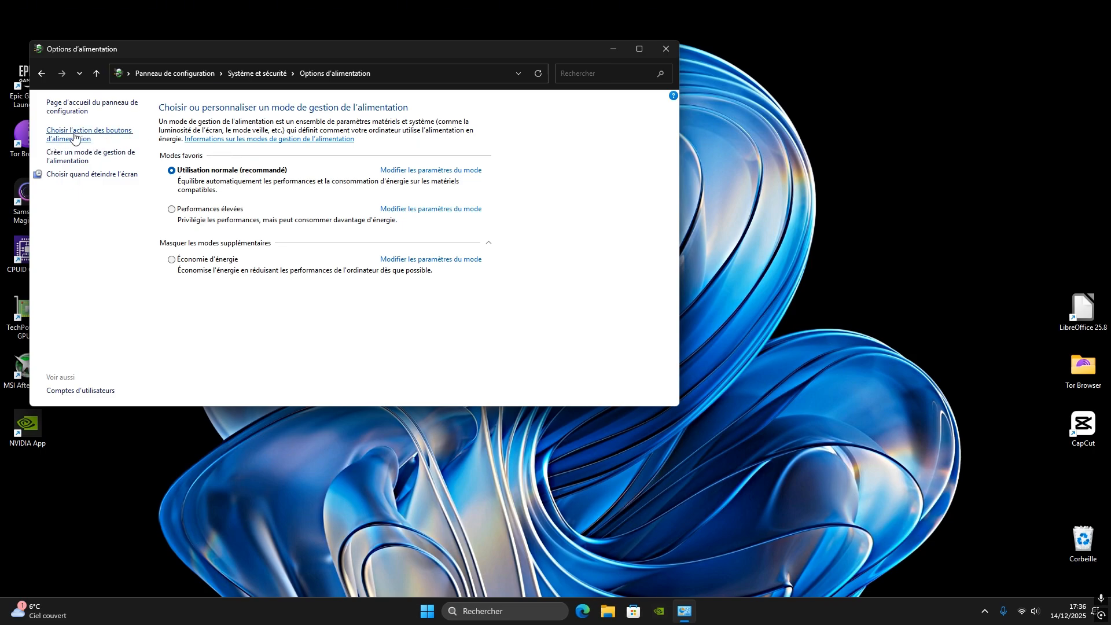
# Open the power button action settings and unlock the unavailable shutdown options to check Activer le démarrage rapide
pyautogui.click(75, 137)
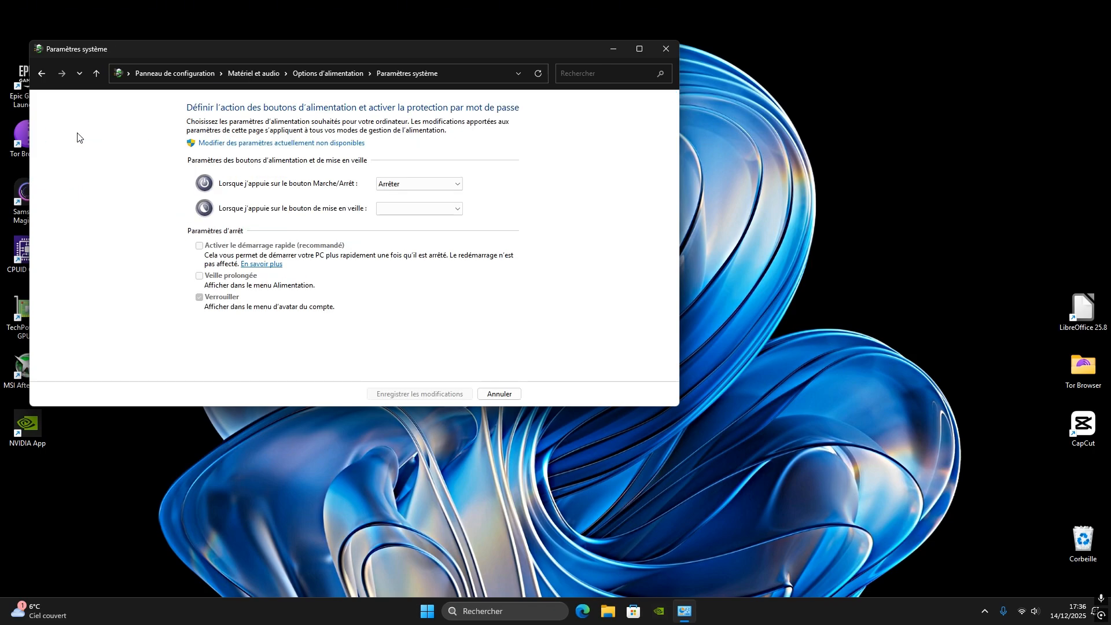
pyautogui.click(248, 144)
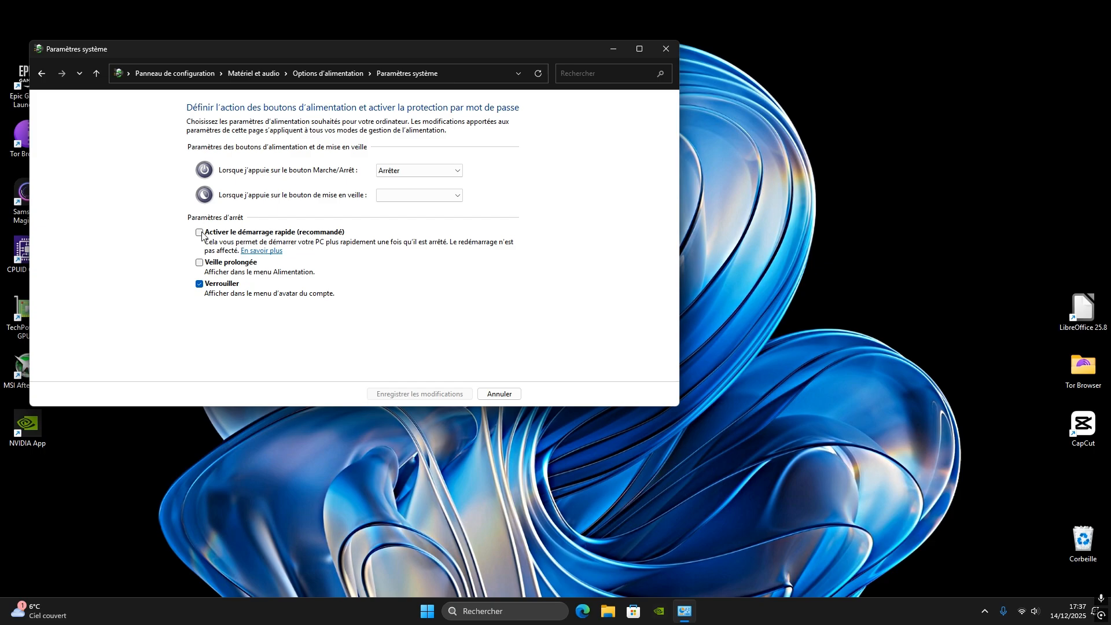
# Reopen the Gestionnaire des tâches to examine the processor's uptime under Performance, and close it
pyautogui.rightClick(428, 614)
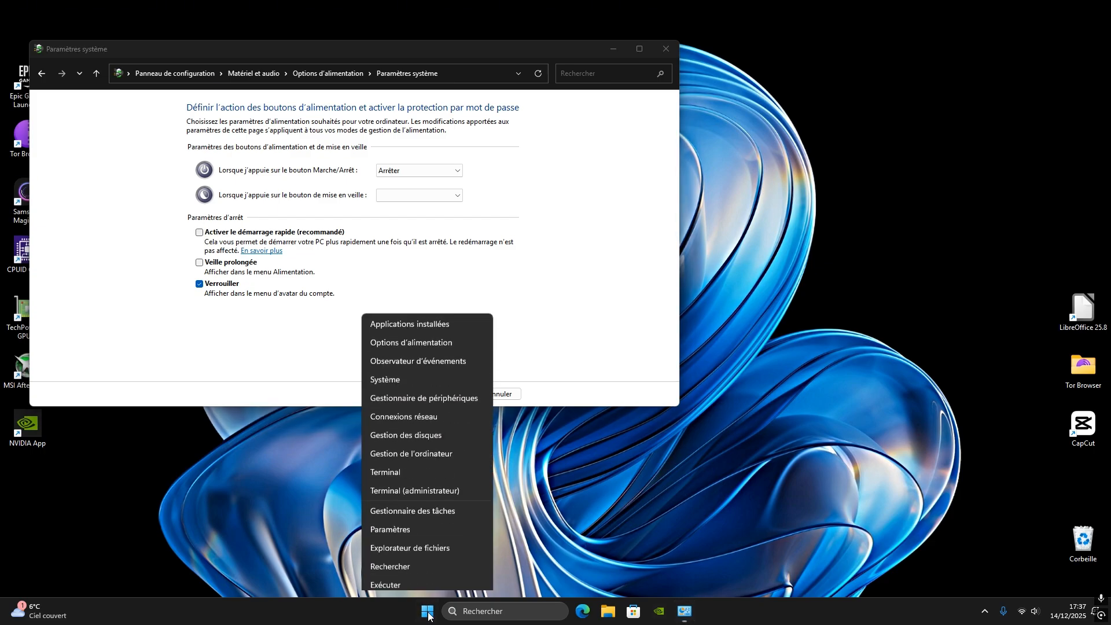
pyautogui.click(425, 466)
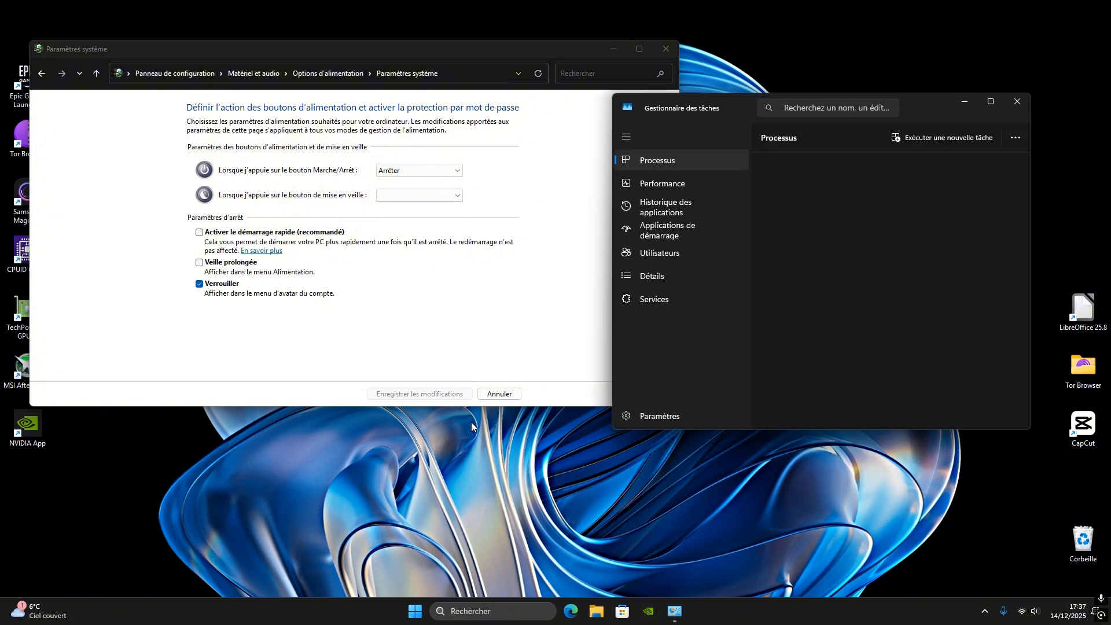
pyautogui.click(672, 186)
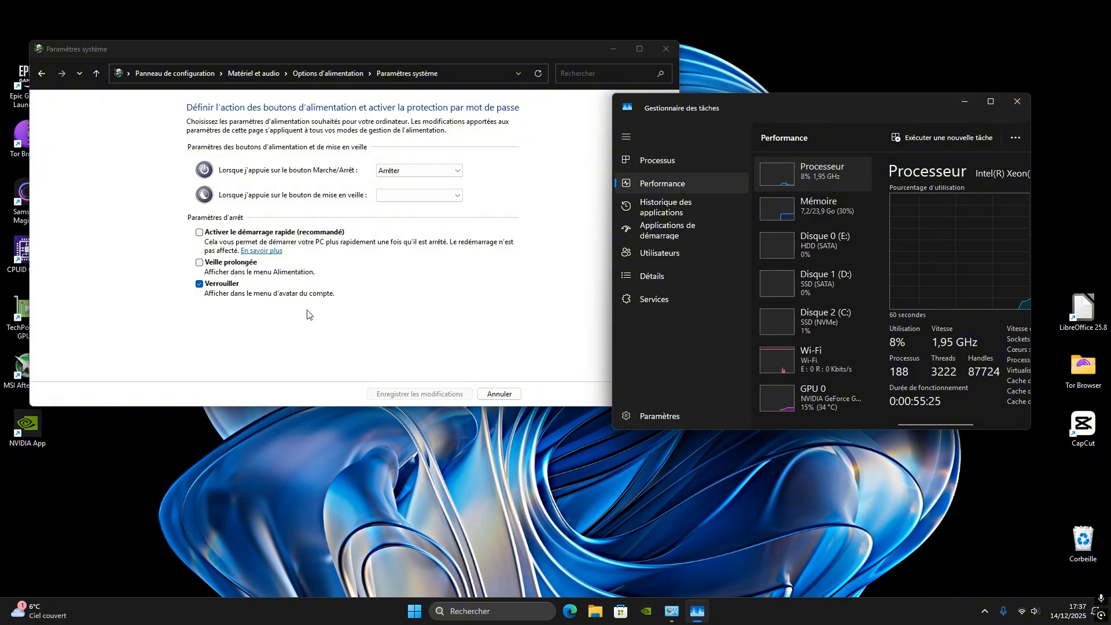
pyautogui.click(1022, 102)
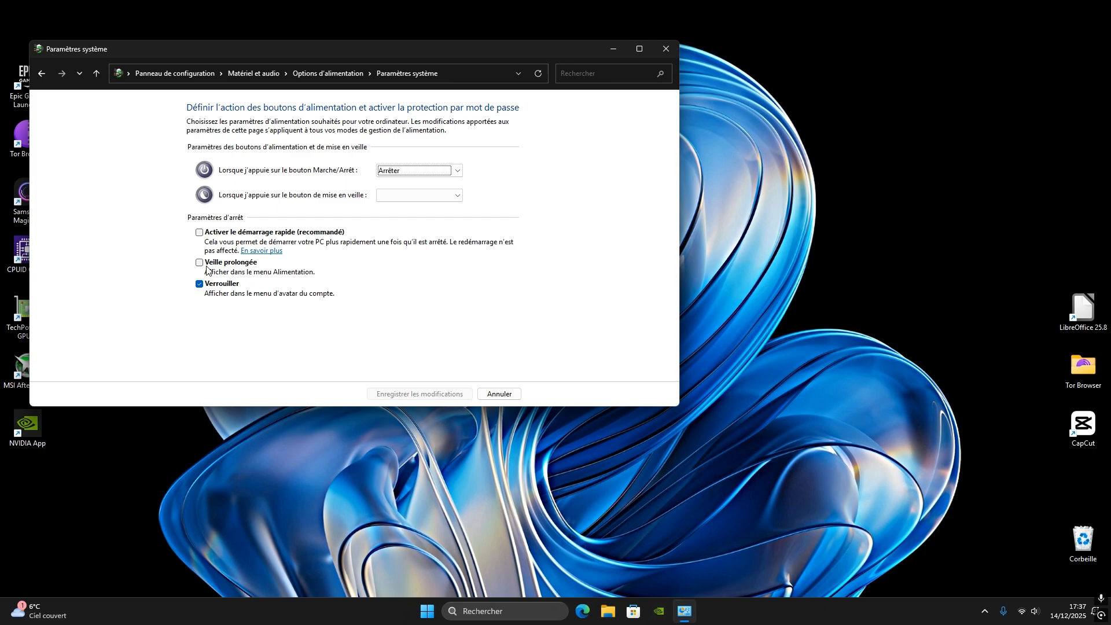
# Leave the power button settings without saving and close the Options d'alimentation window
pyautogui.click(499, 394)
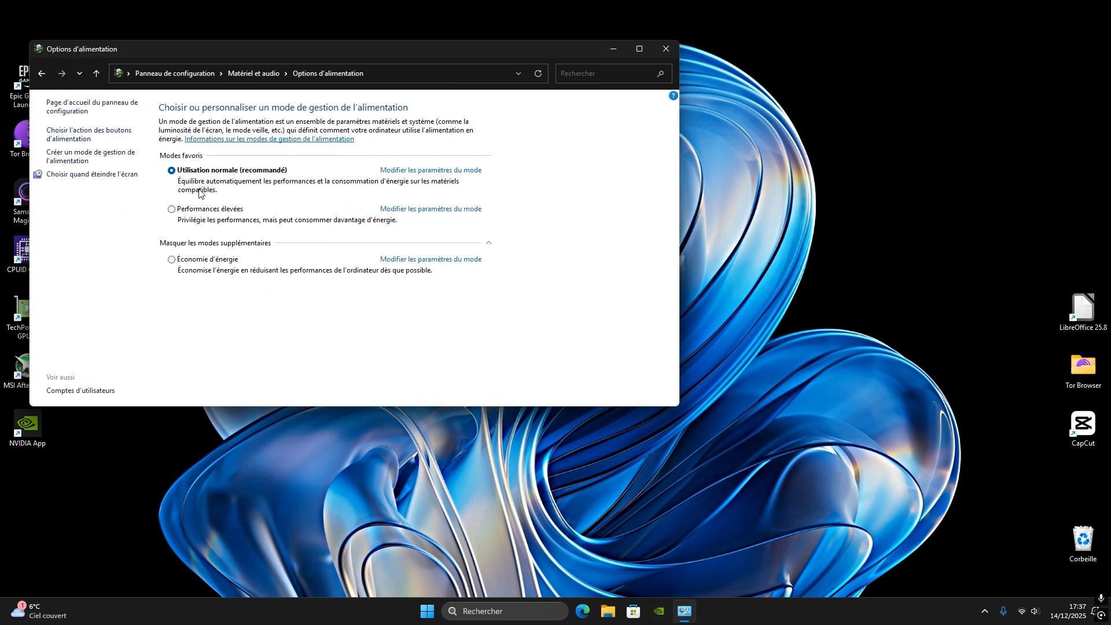
pyautogui.click(666, 49)
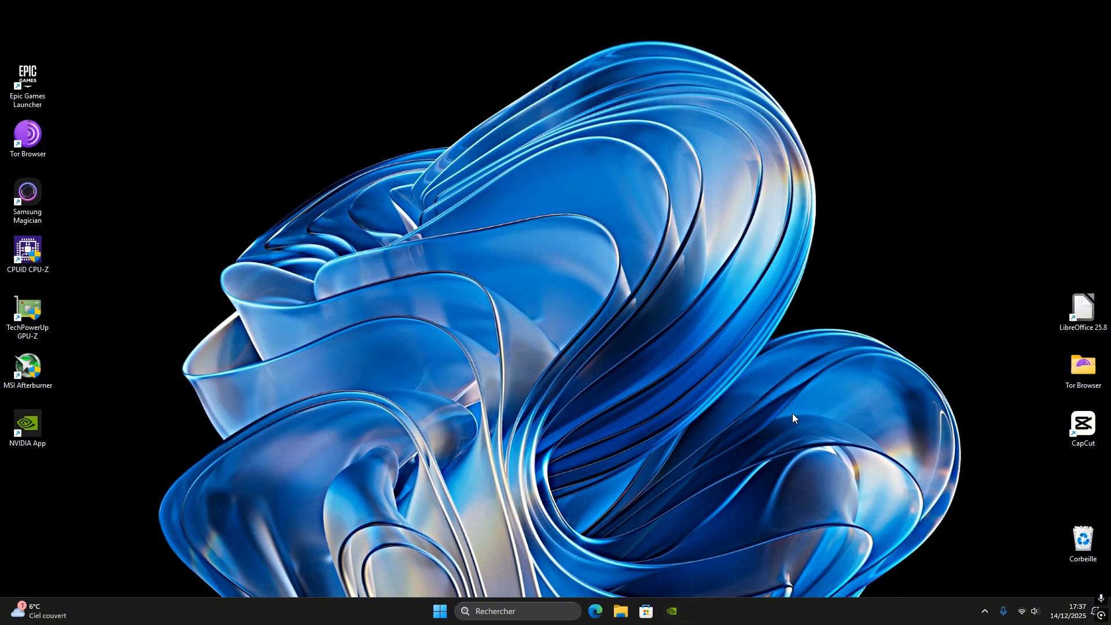